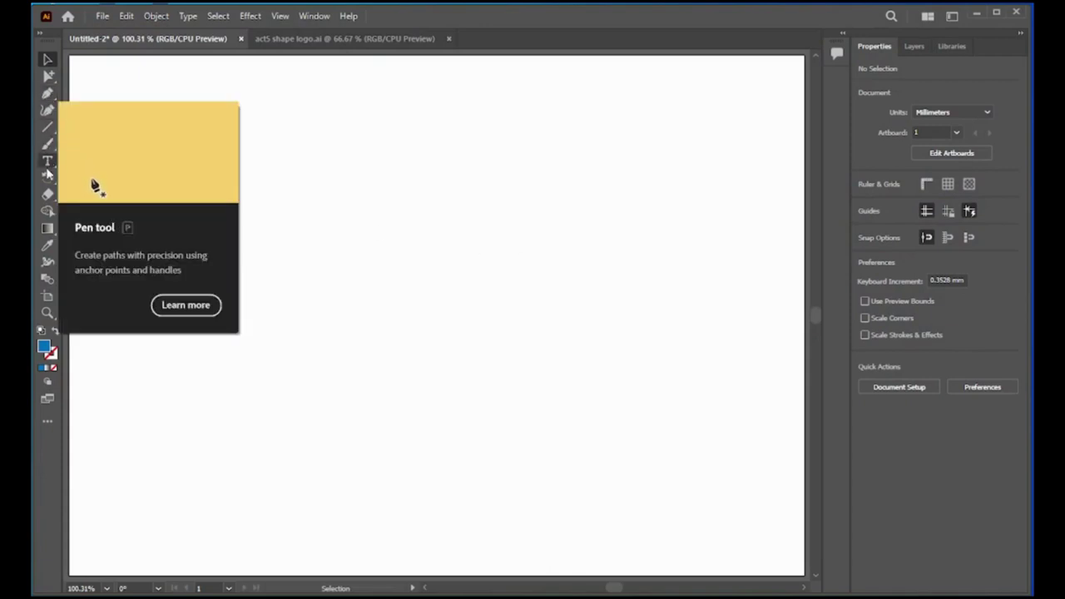
Draw a blue-filled circle about 140.8 mm wide with the Ellipse tool
left_click(49, 129)
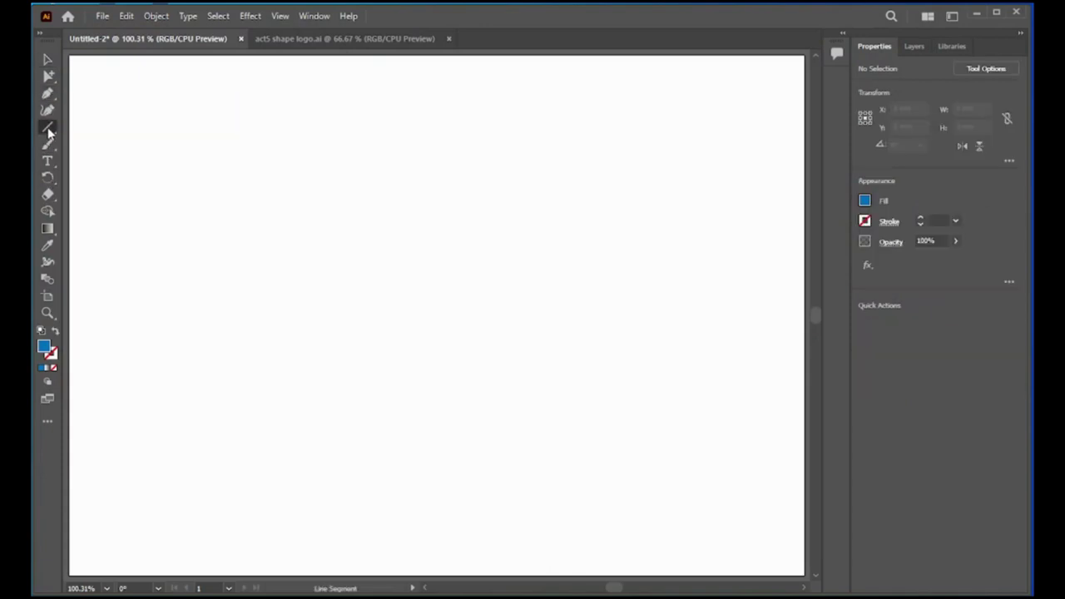
right_click(49, 129)
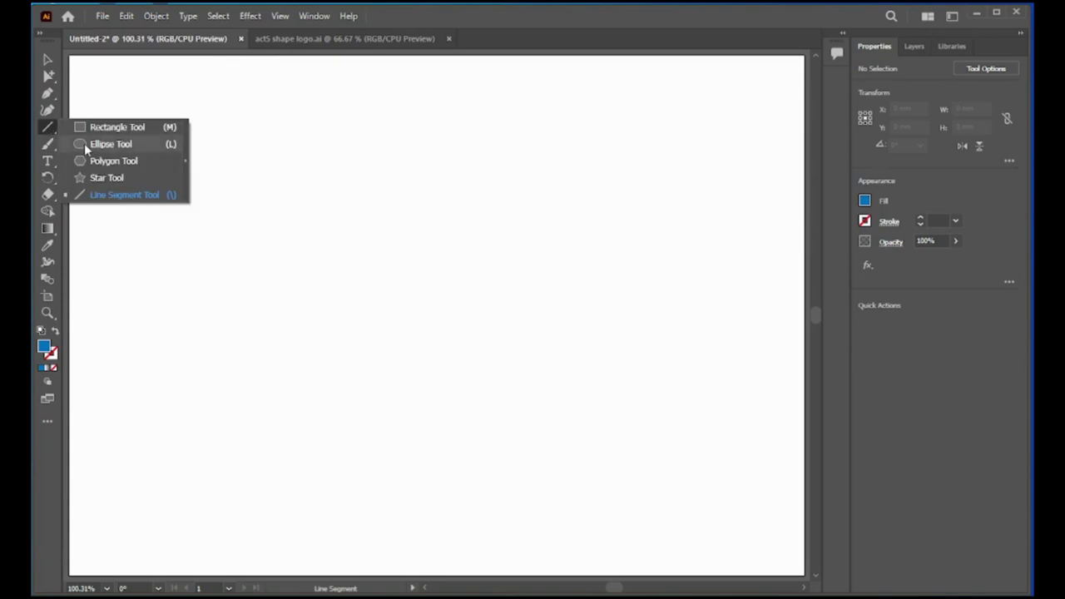
left_click(84, 143)
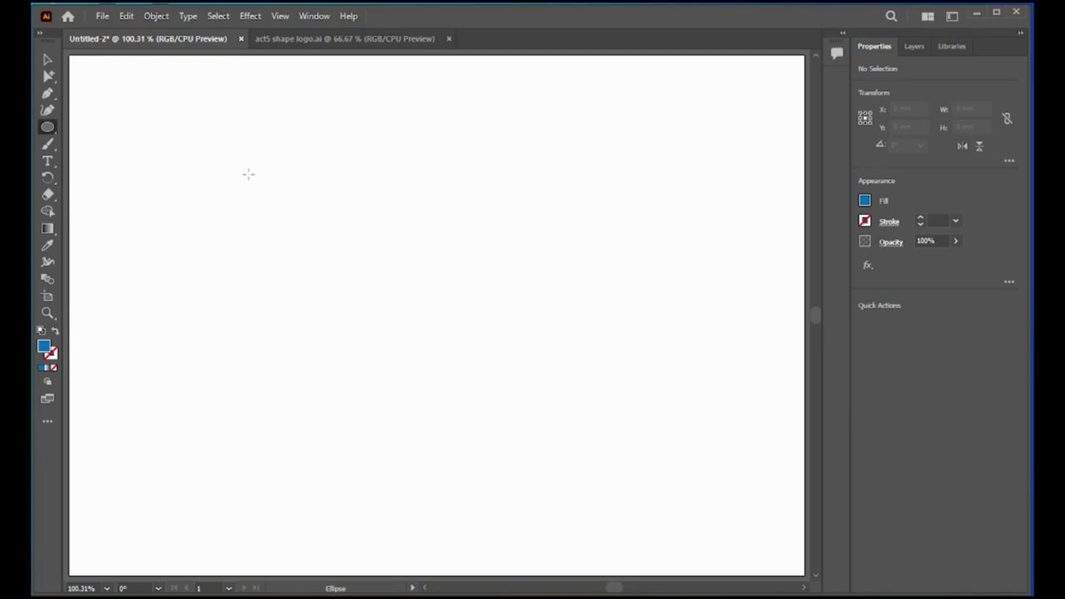
left_click_drag(248, 174, 549, 354)
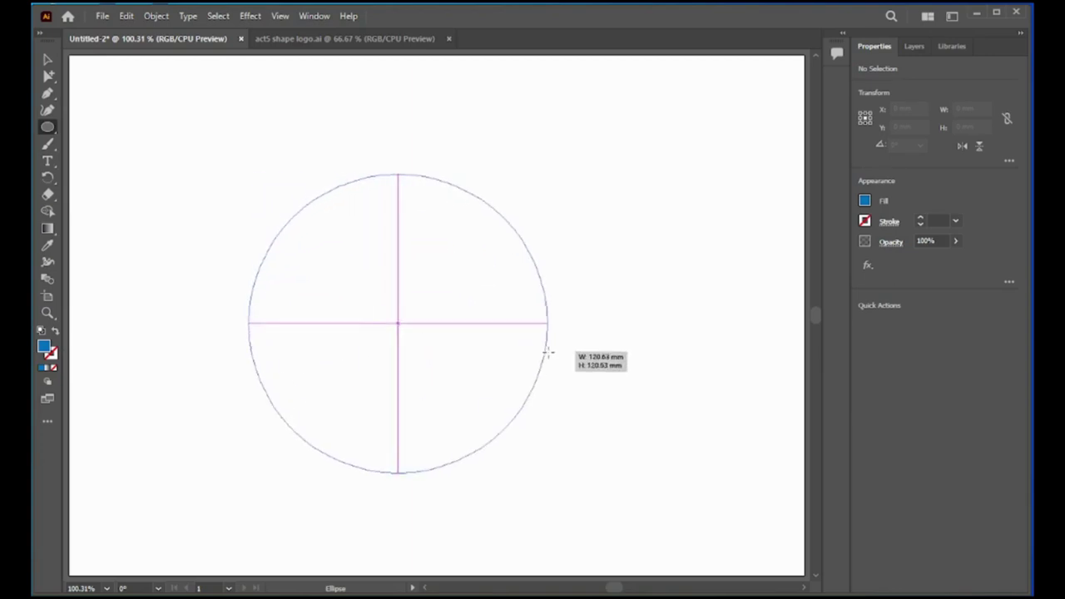
left_click_drag(548, 354, 598, 374)
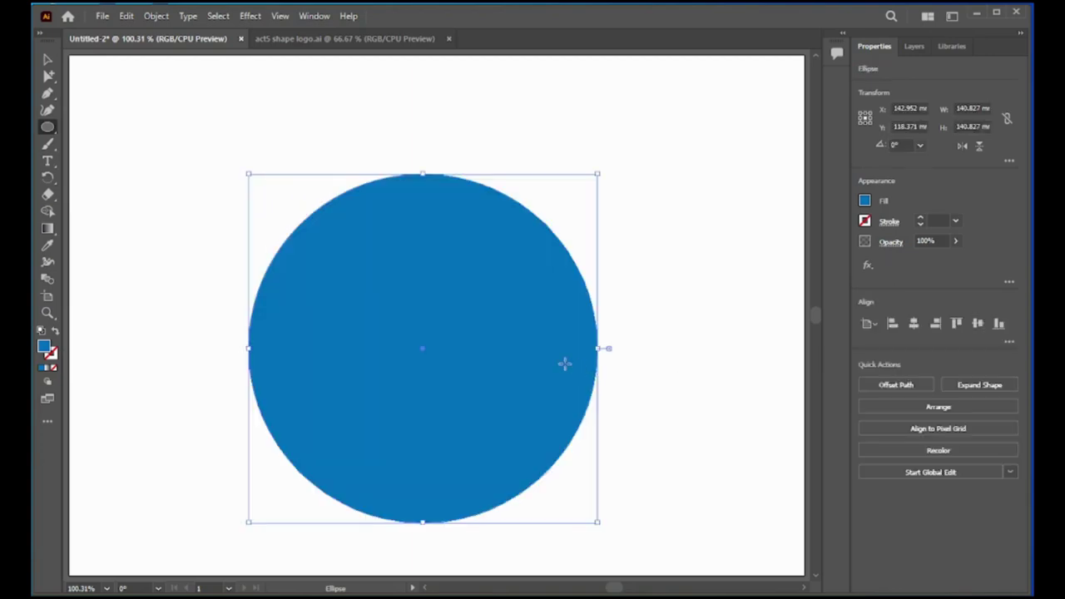
Remove the circle's fill and give it a black 1 pt stroke
left_click(865, 204)
left_click(711, 251)
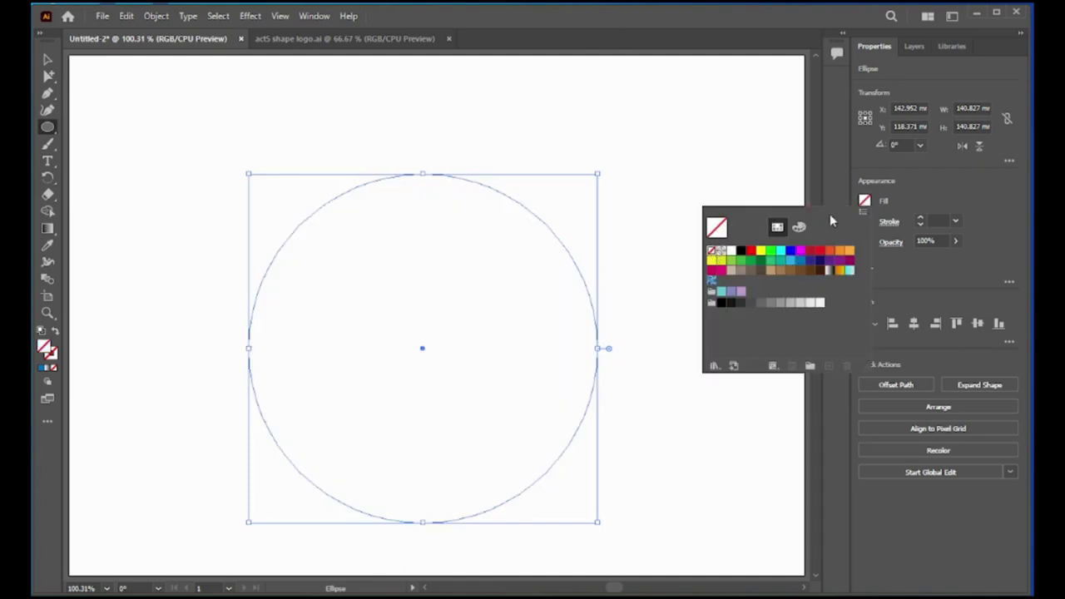
left_click(866, 222)
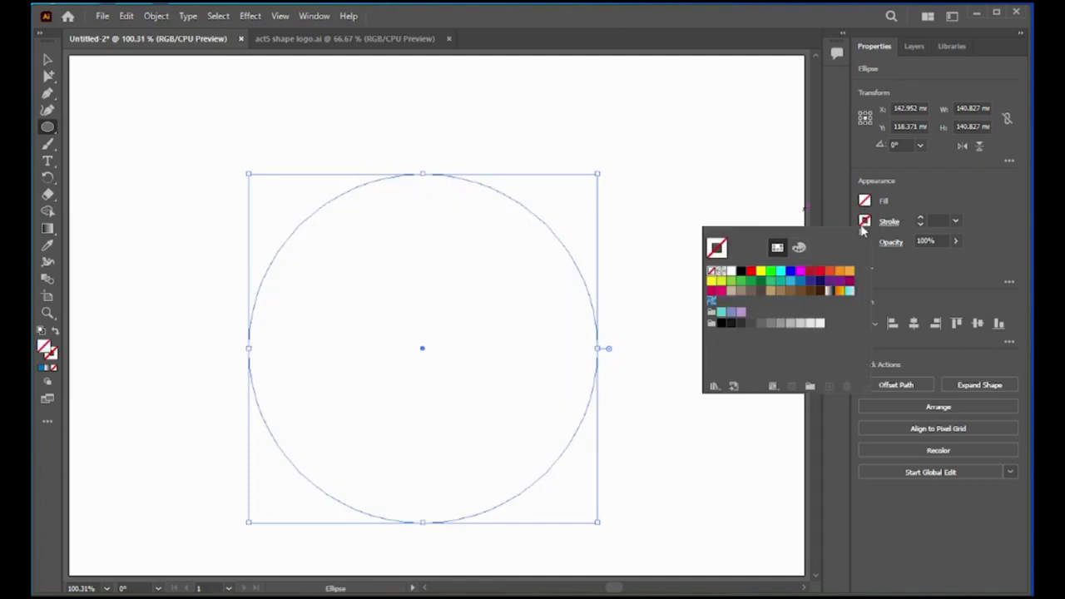
left_click(740, 273)
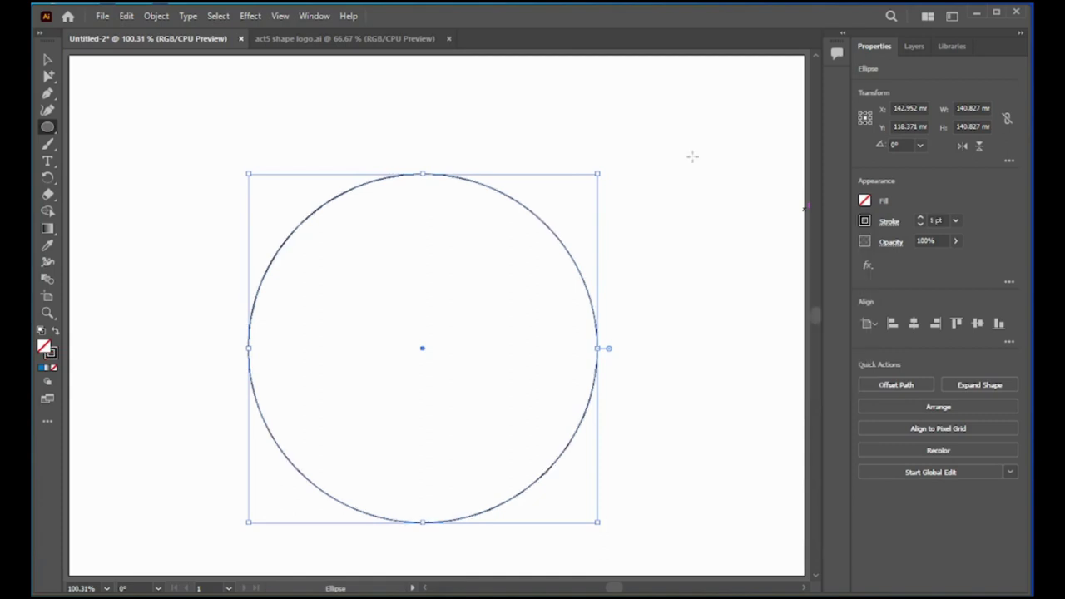
Nudge the circle slightly up and left, then deselect it
left_click_drag(423, 350, 417, 314)
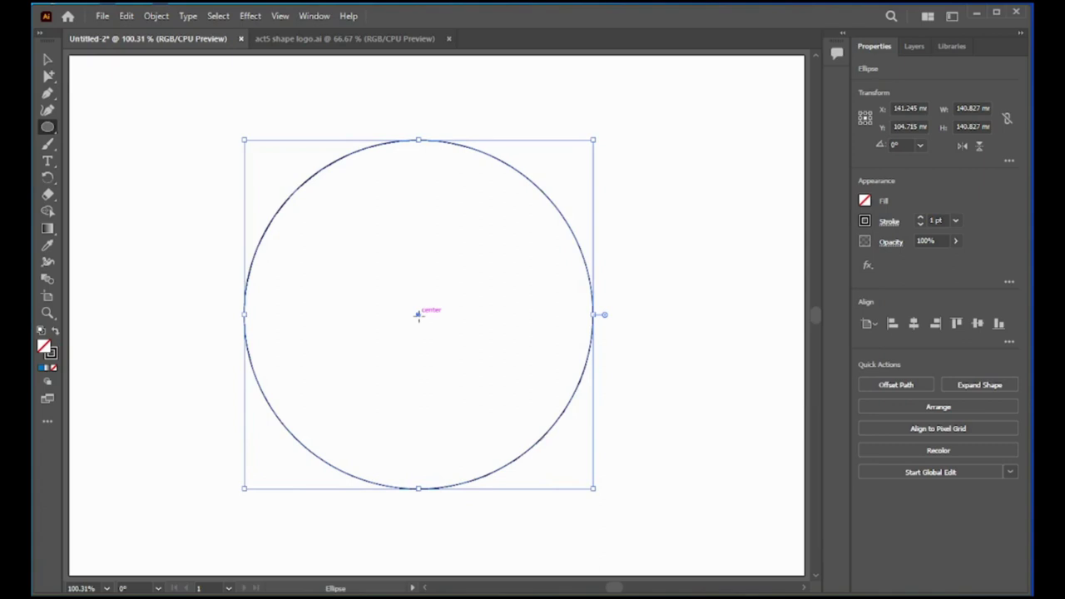
left_click(48, 60)
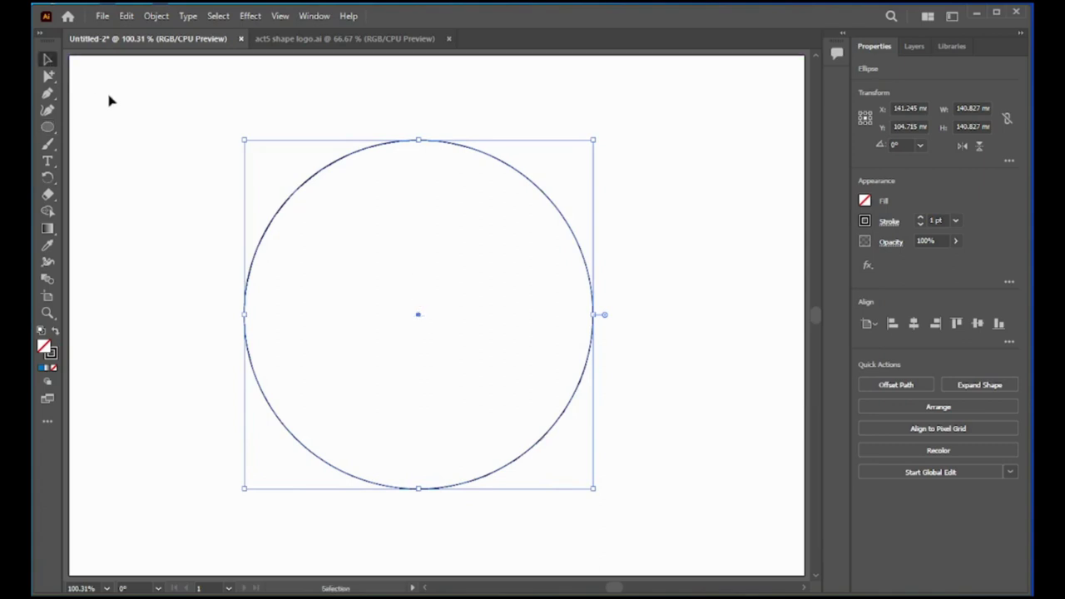
left_click(140, 113)
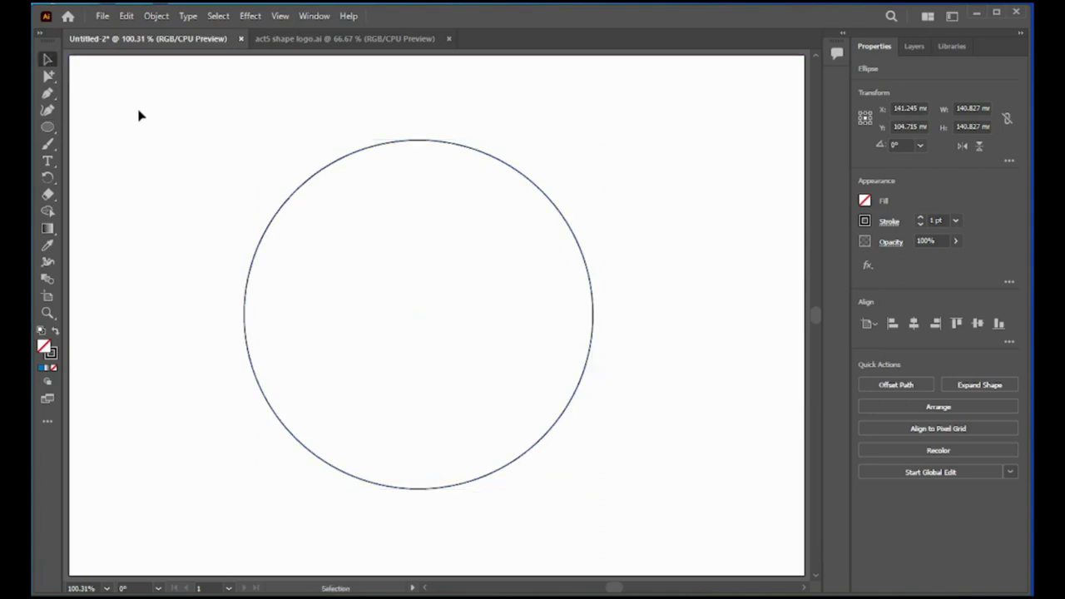
Draw a five-sided polygon from the circle's centre out to its edge
left_click(47, 129)
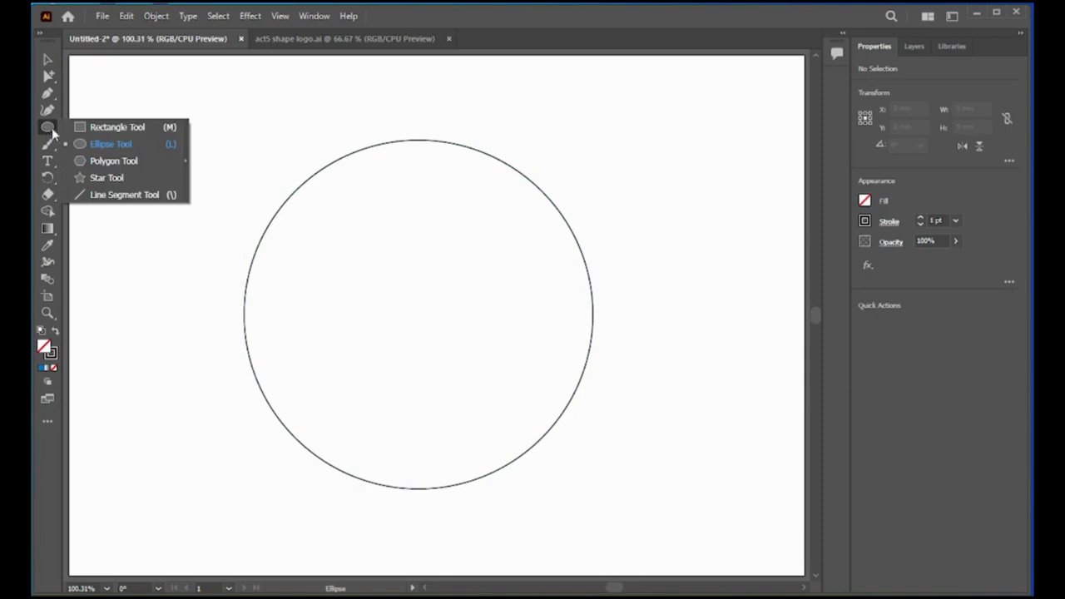
left_click(86, 162)
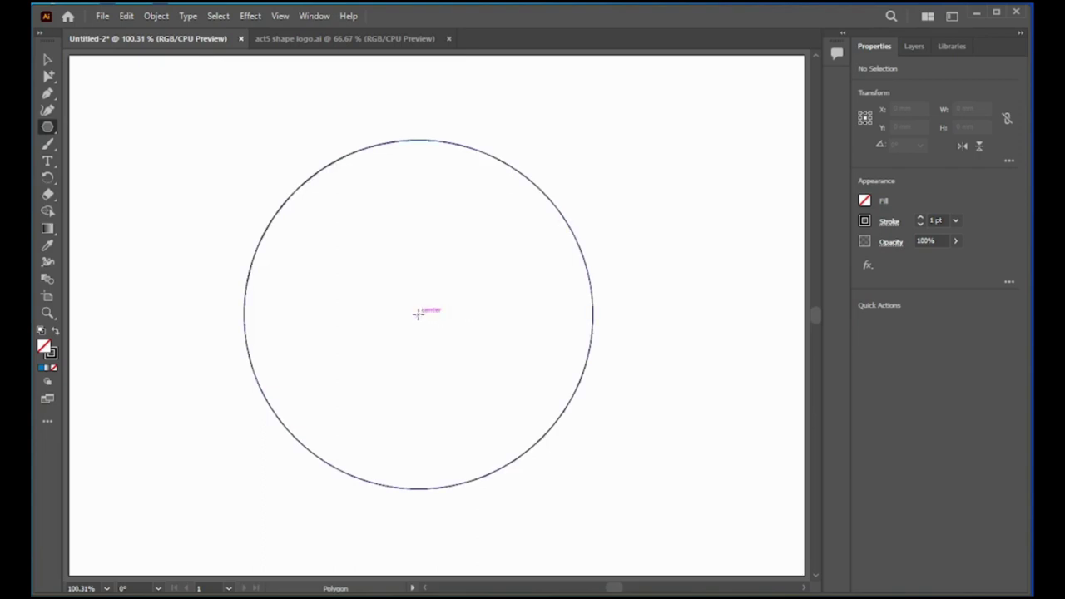
left_click_drag(417, 314, 593, 312)
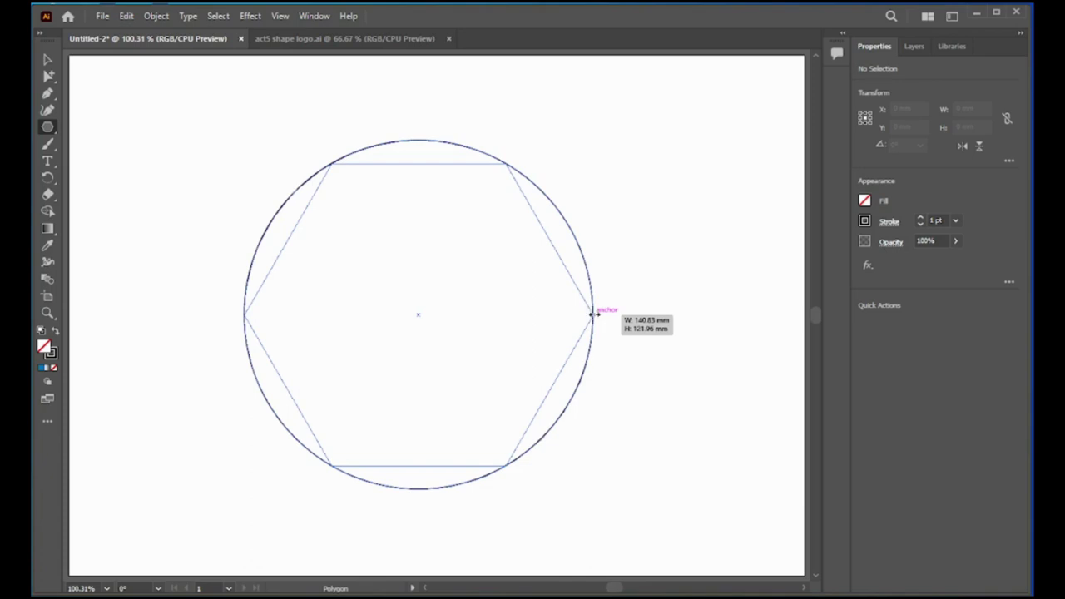
left_click_drag(595, 314, 594, 314)
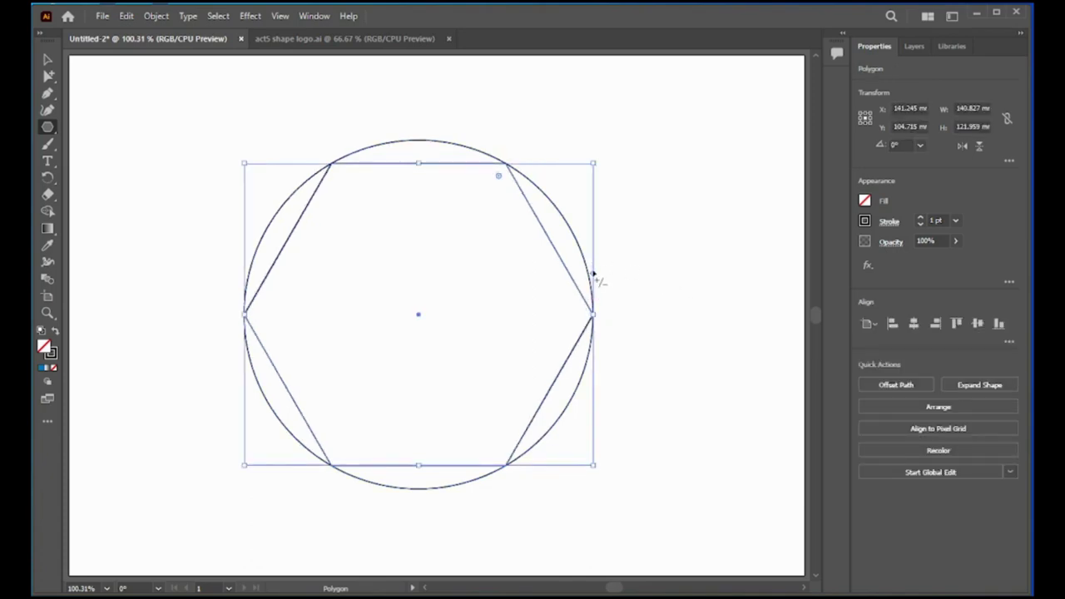
left_click_drag(592, 277, 592, 264)
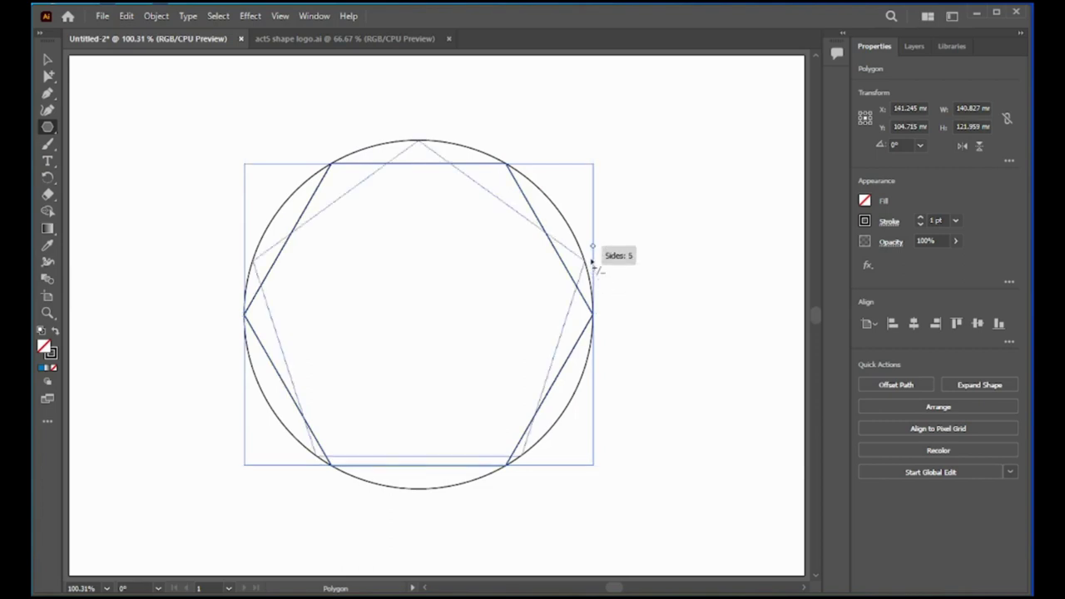
left_click_drag(592, 256, 591, 258)
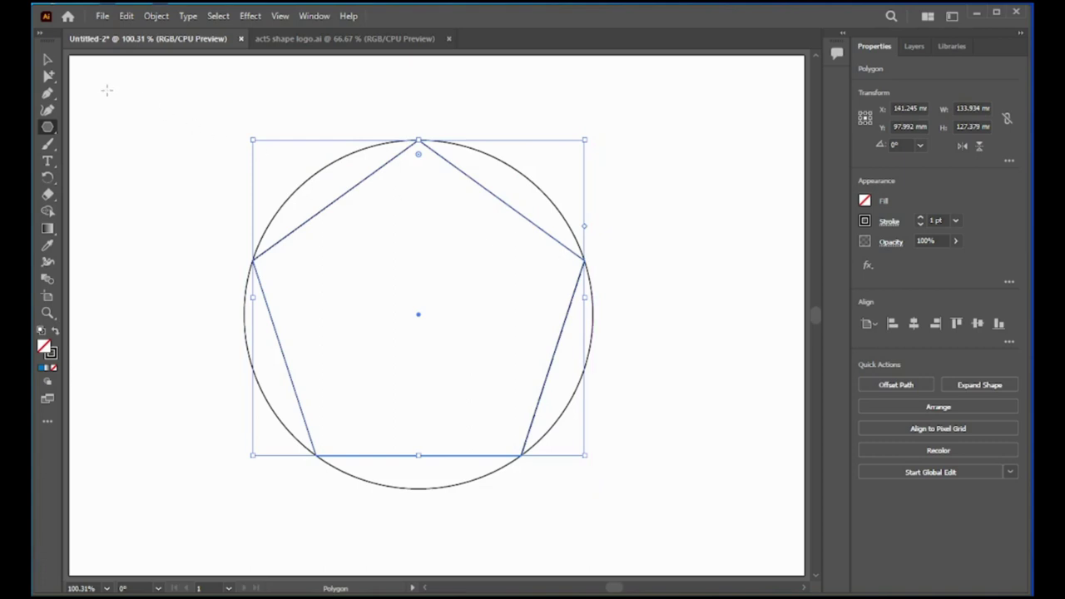
Deselect the pentagon and start a Pen path from its top corner to the bottom-left and right corners
left_click(47, 94)
left_click(47, 60)
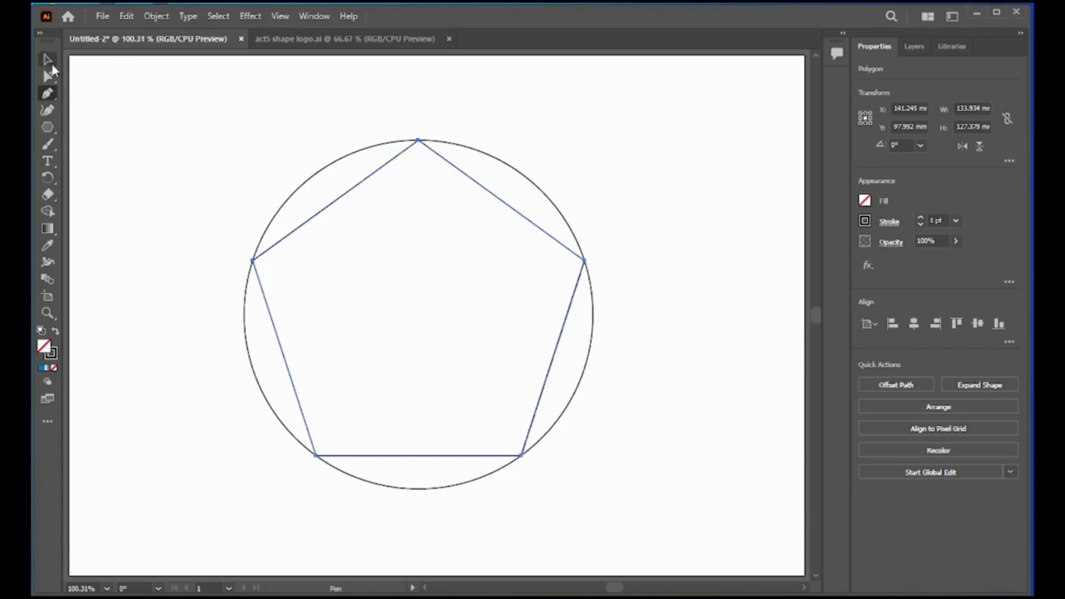
left_click(221, 135)
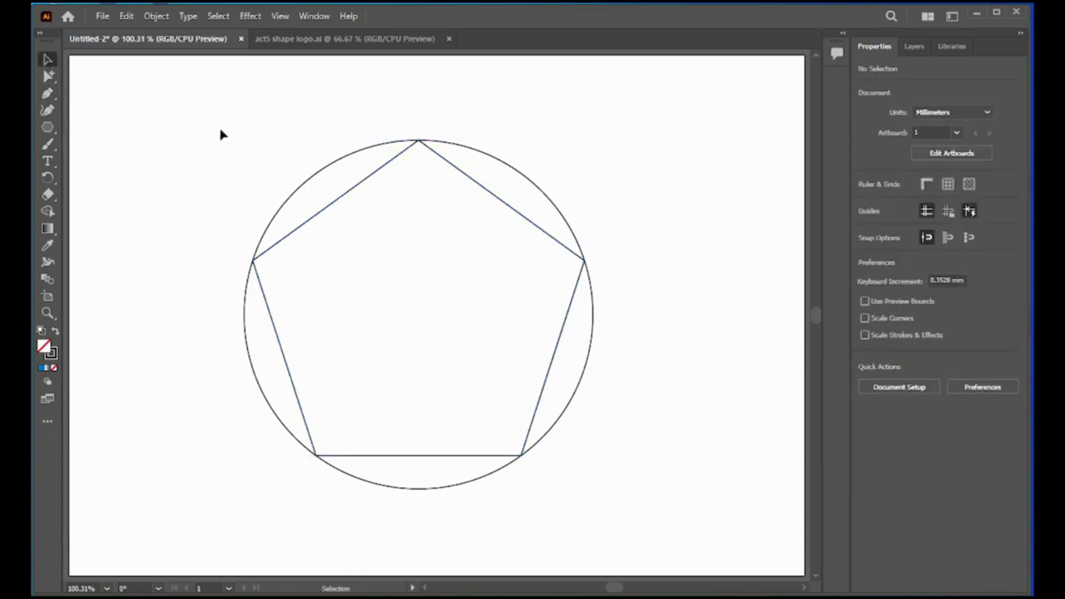
left_click(49, 93)
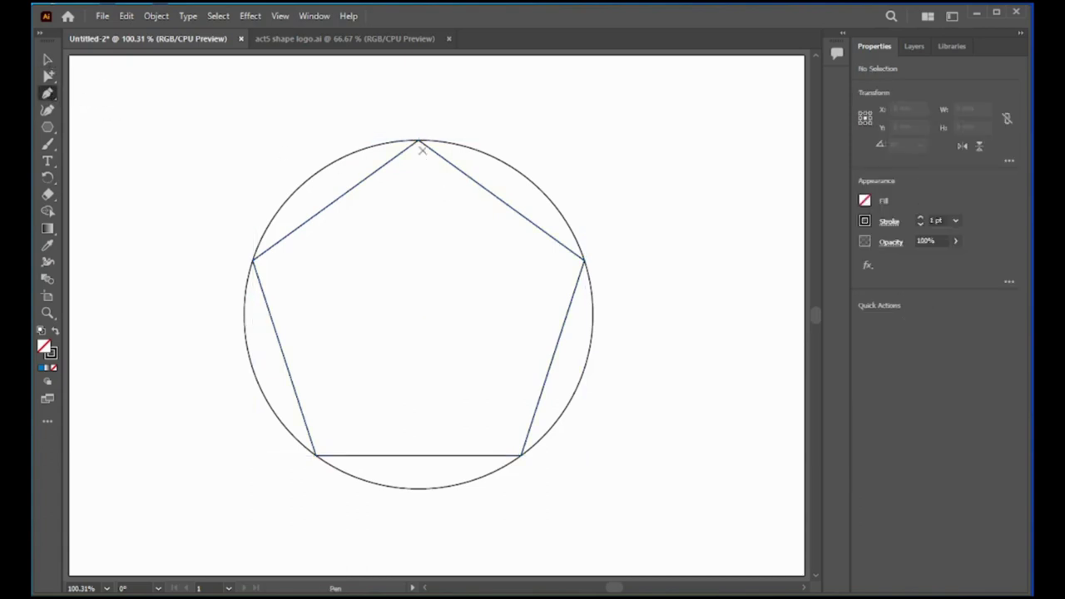
left_click(418, 139)
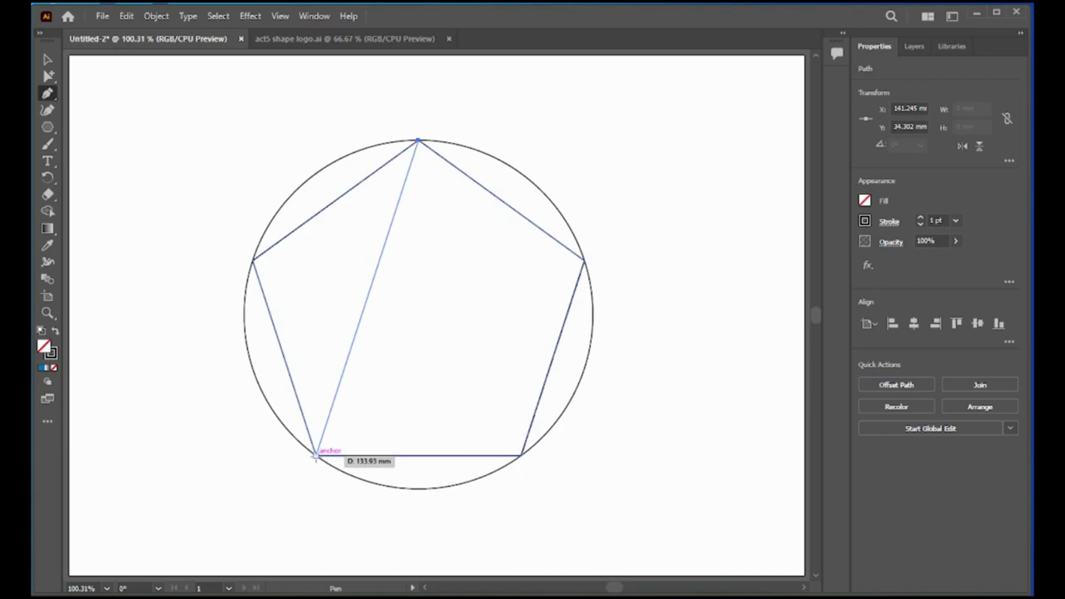
left_click(316, 456)
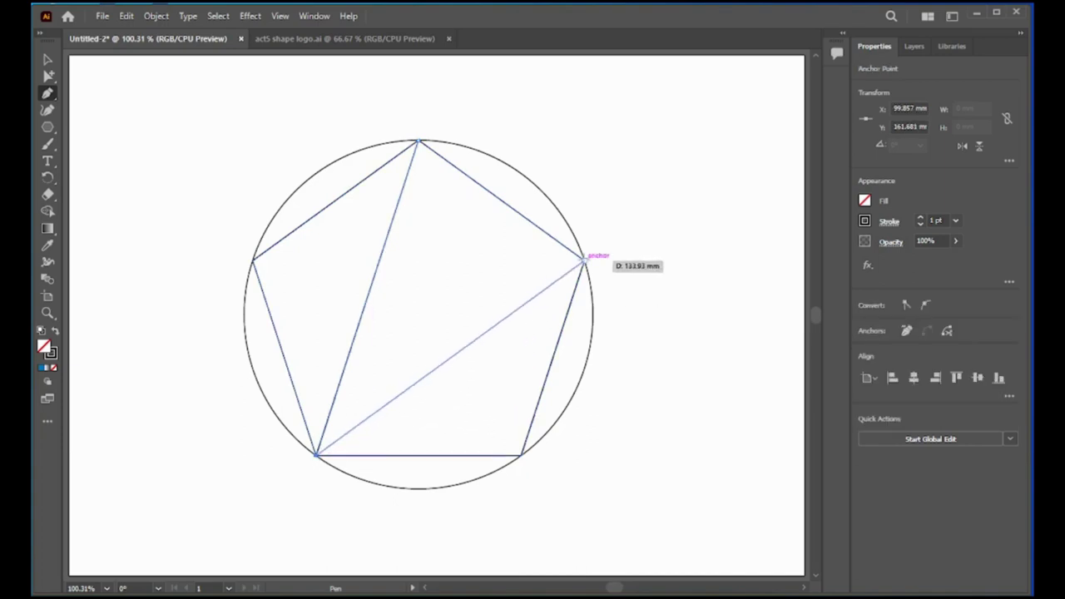
left_click(586, 261)
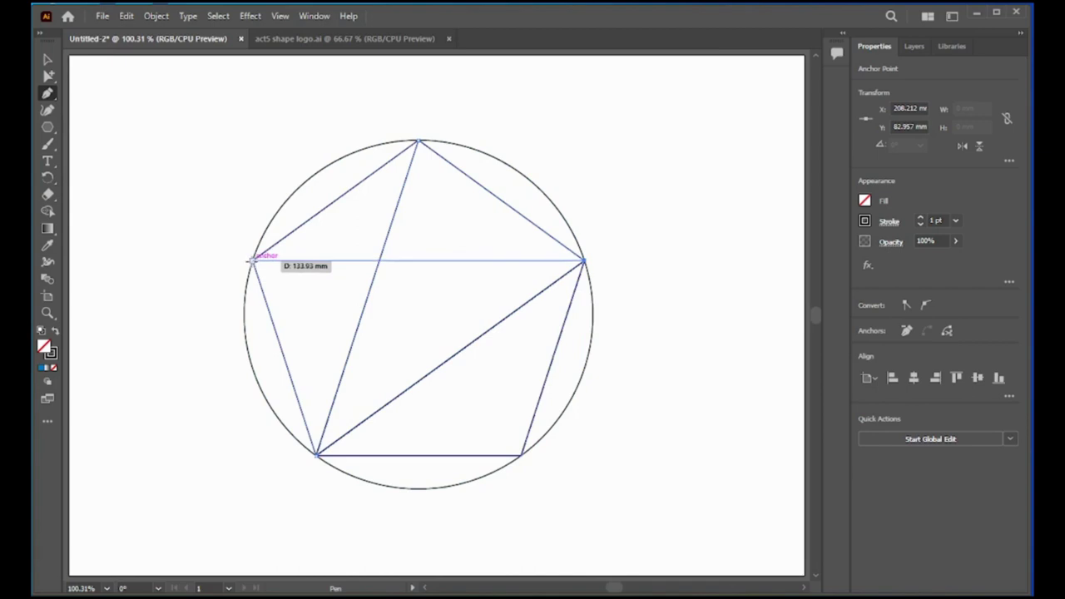
Continue the path through the left and bottom-right corners, close the star at the top, and deselect
left_click(252, 260)
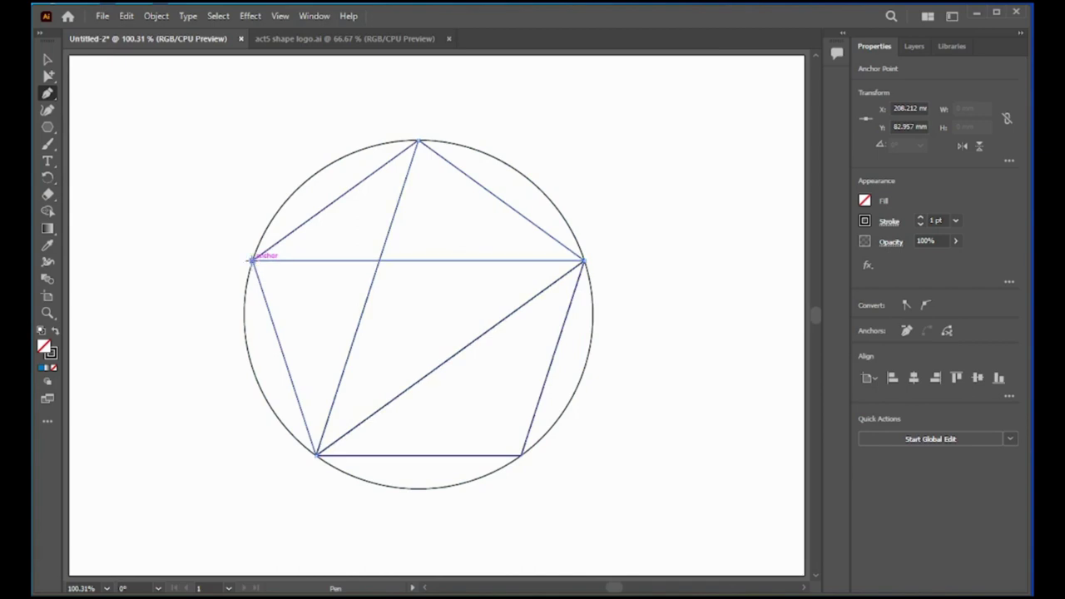
left_click(521, 455)
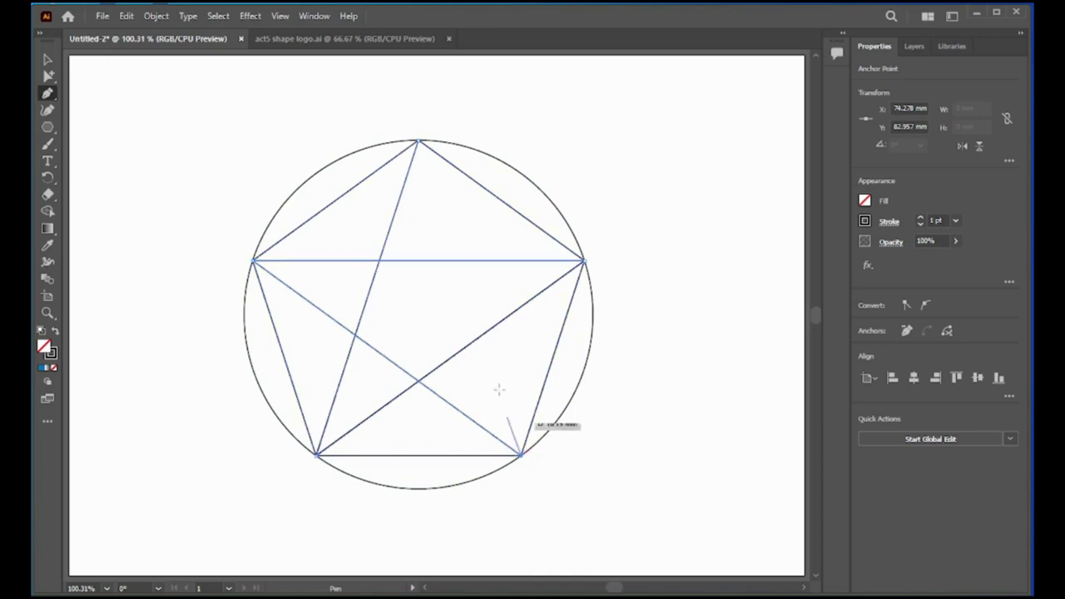
left_click(419, 143)
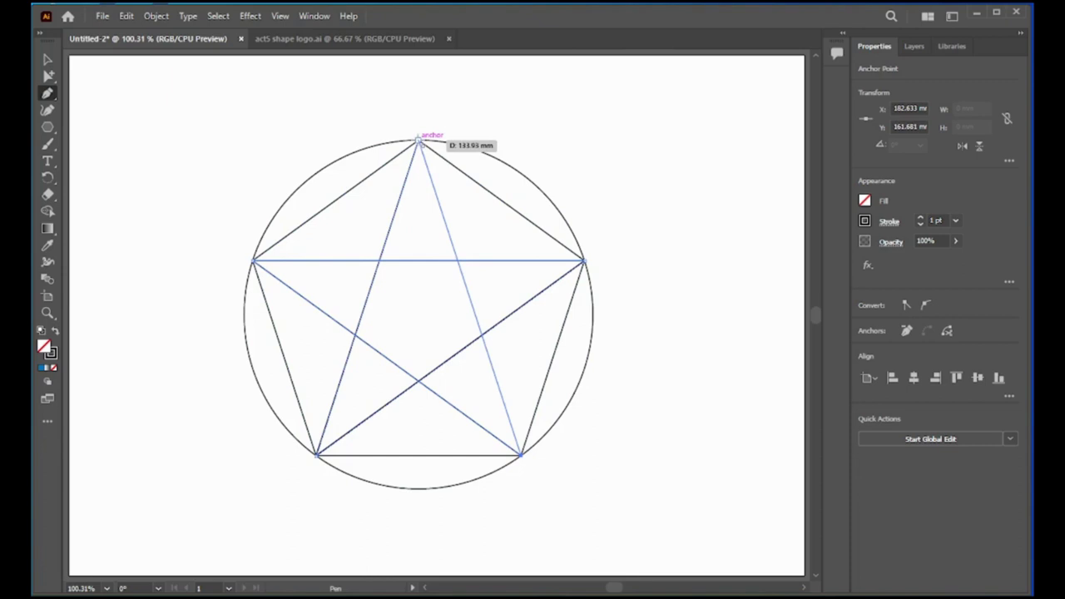
left_click(419, 142)
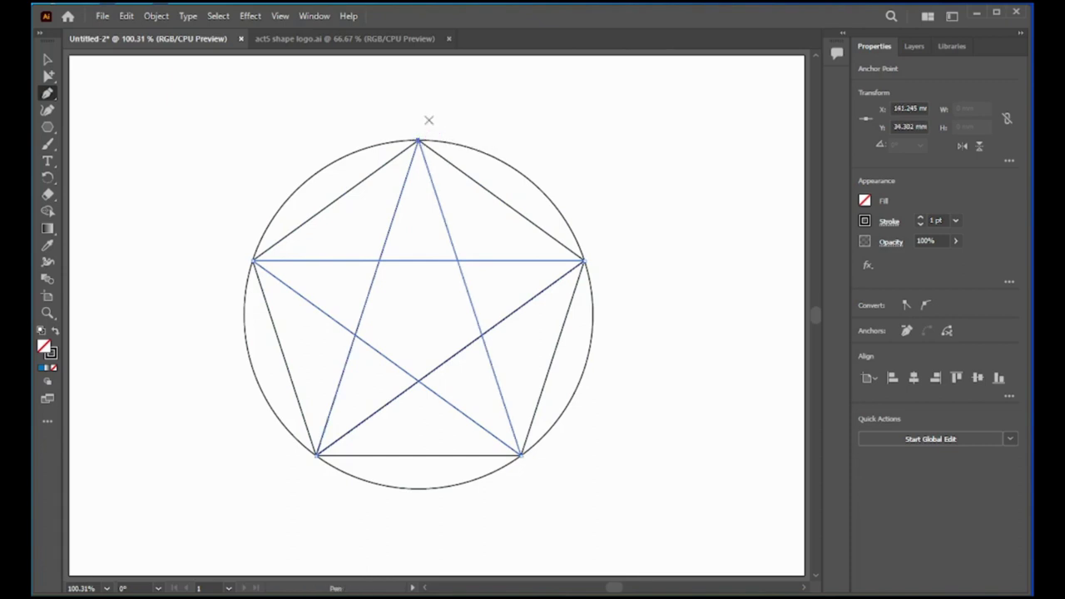
left_click(52, 60)
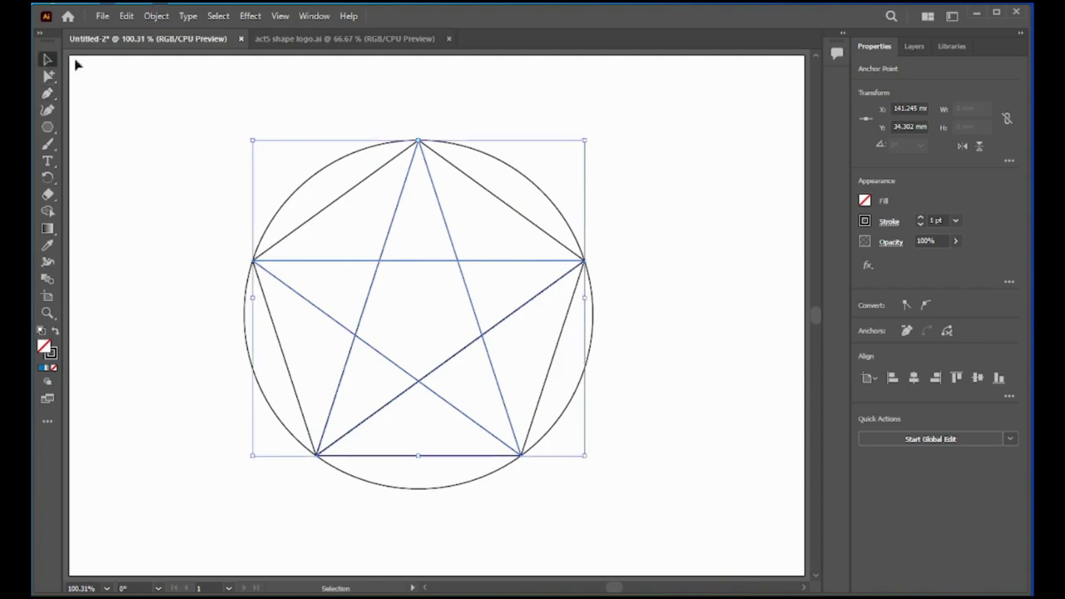
left_click(662, 170)
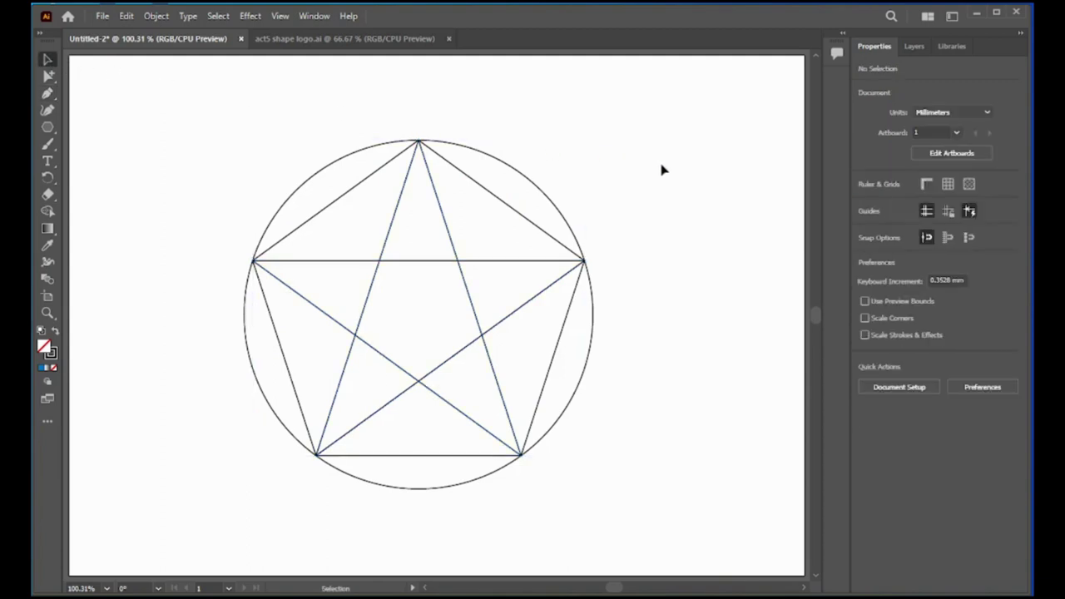
left_click_drag(707, 109, 198, 507)
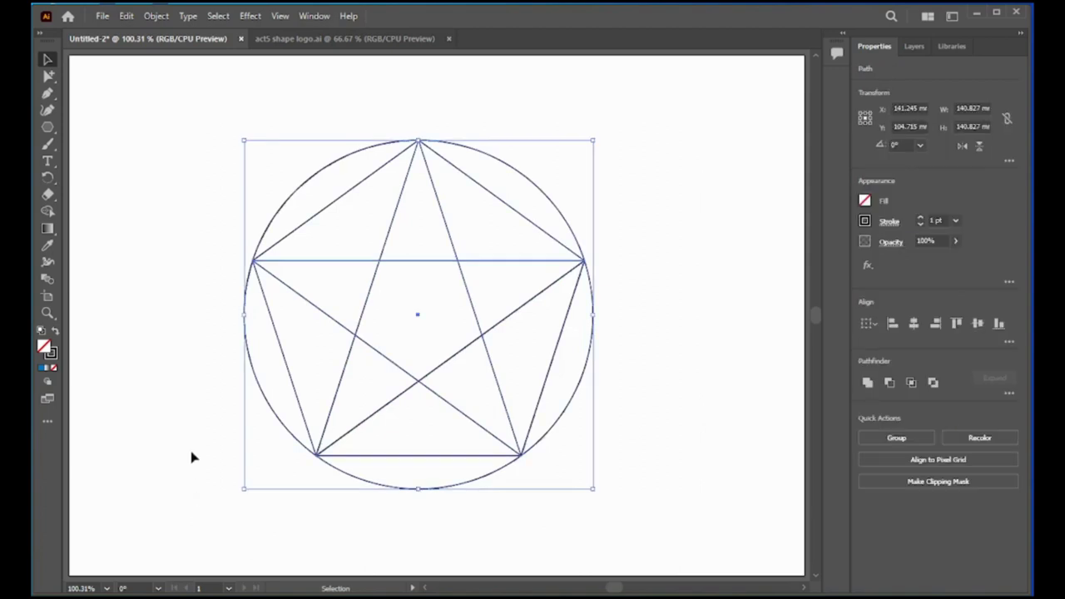
left_click(47, 211)
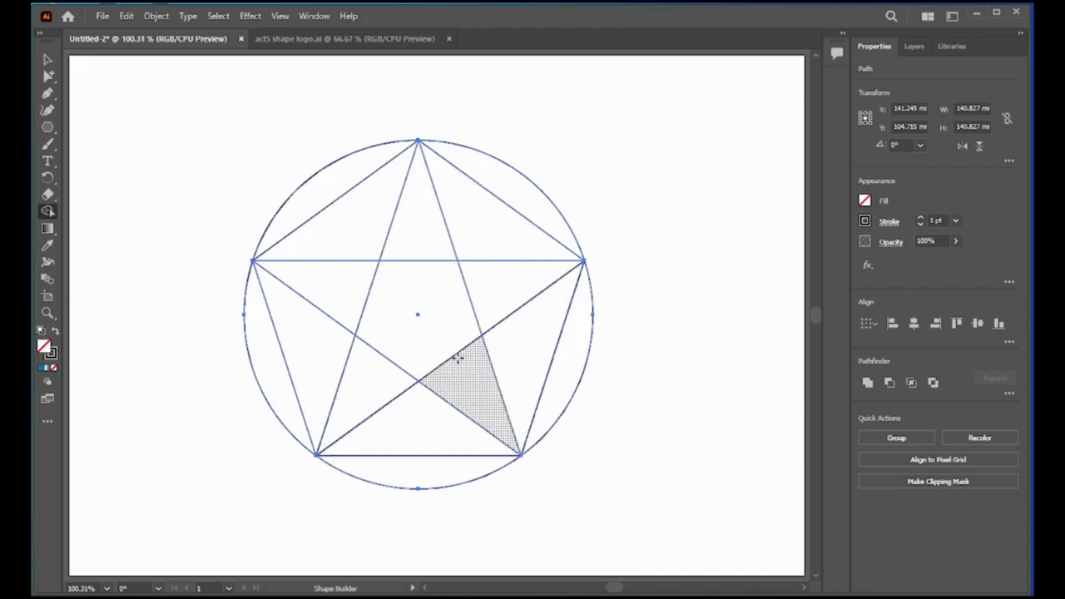
left_click(49, 63)
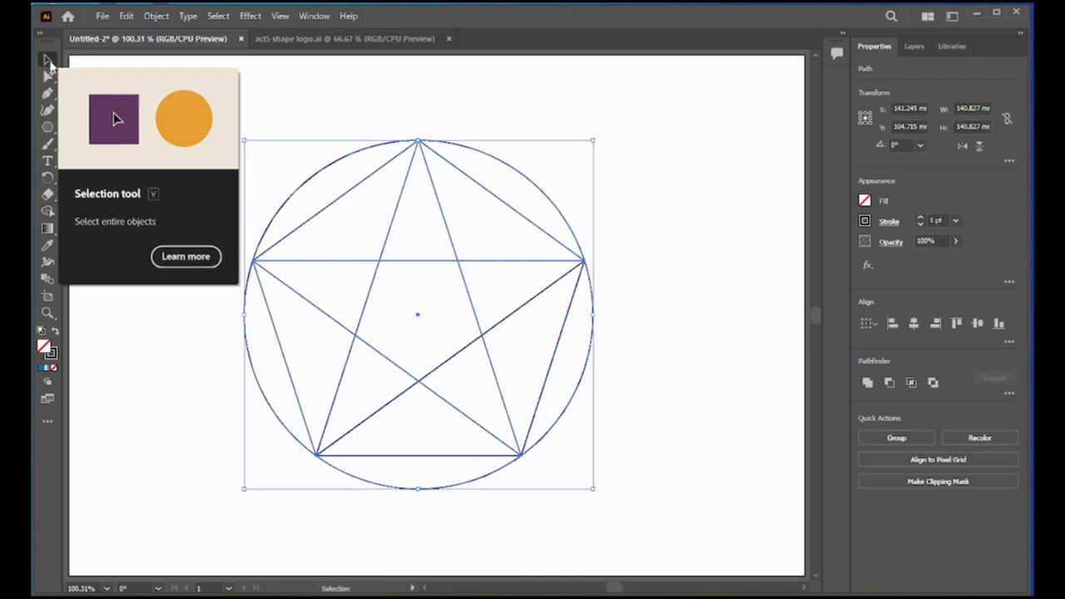
left_click(661, 167)
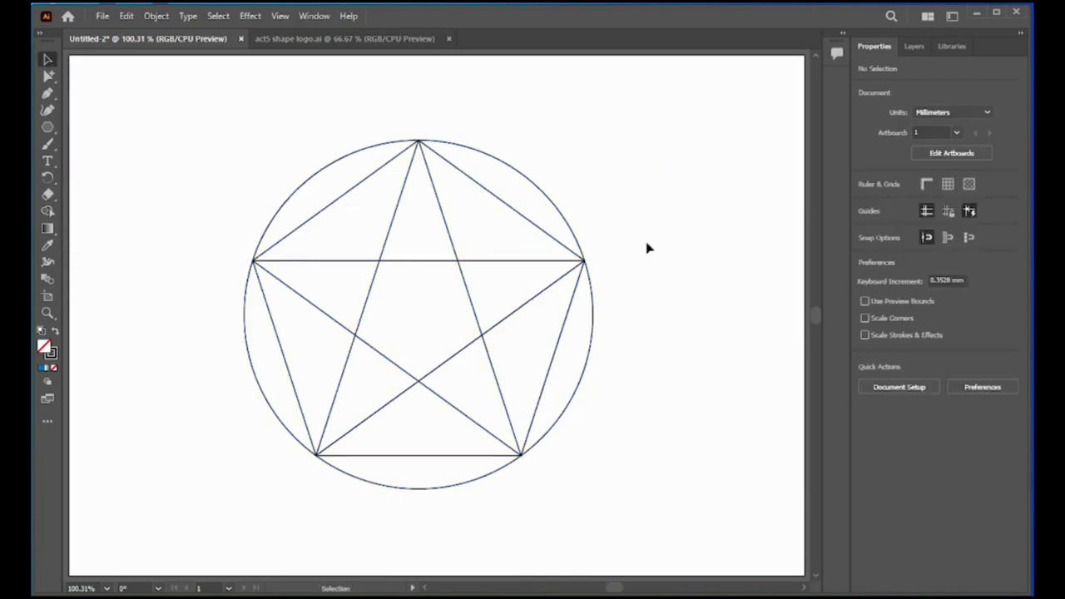
scroll(608, 264, "up", 2)
scroll(597, 264, "up", 2)
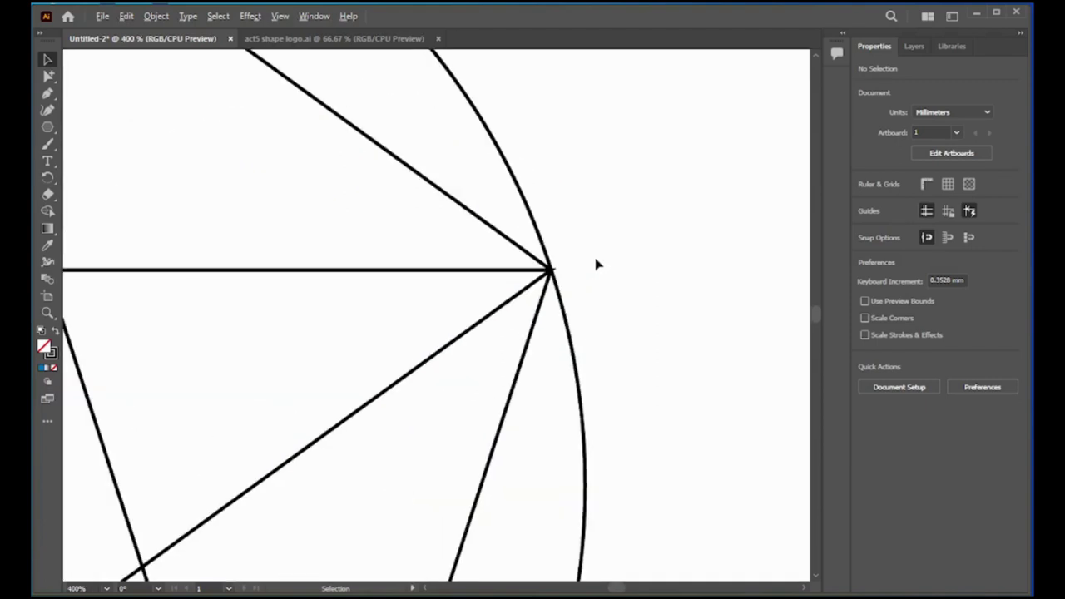
scroll(597, 264, "up", 1)
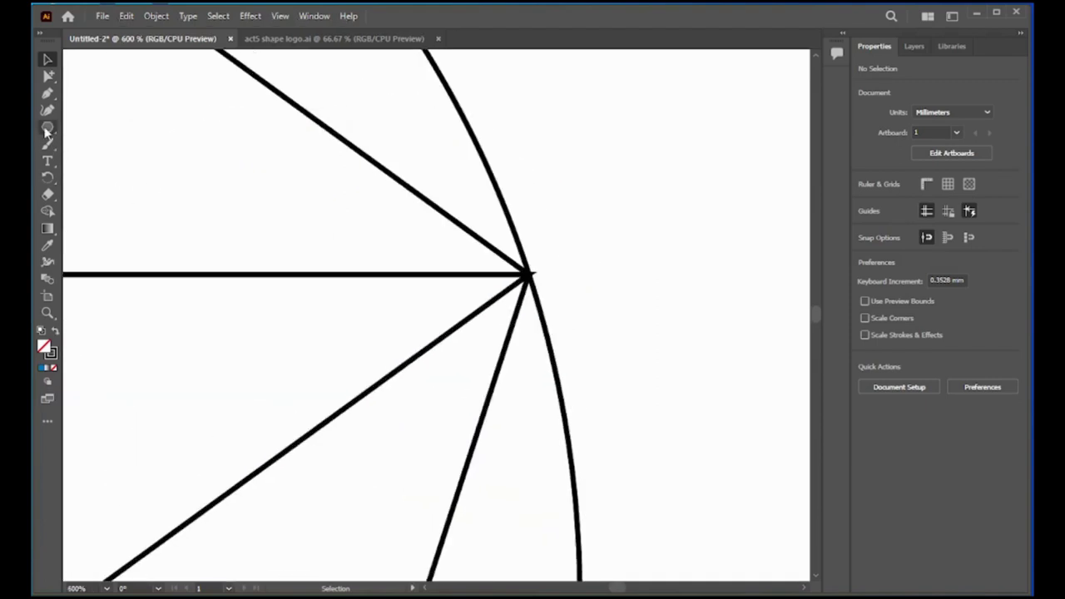
Draw short 1 pt lines through the star's right and top vertices
left_click_drag(46, 129, 80, 192)
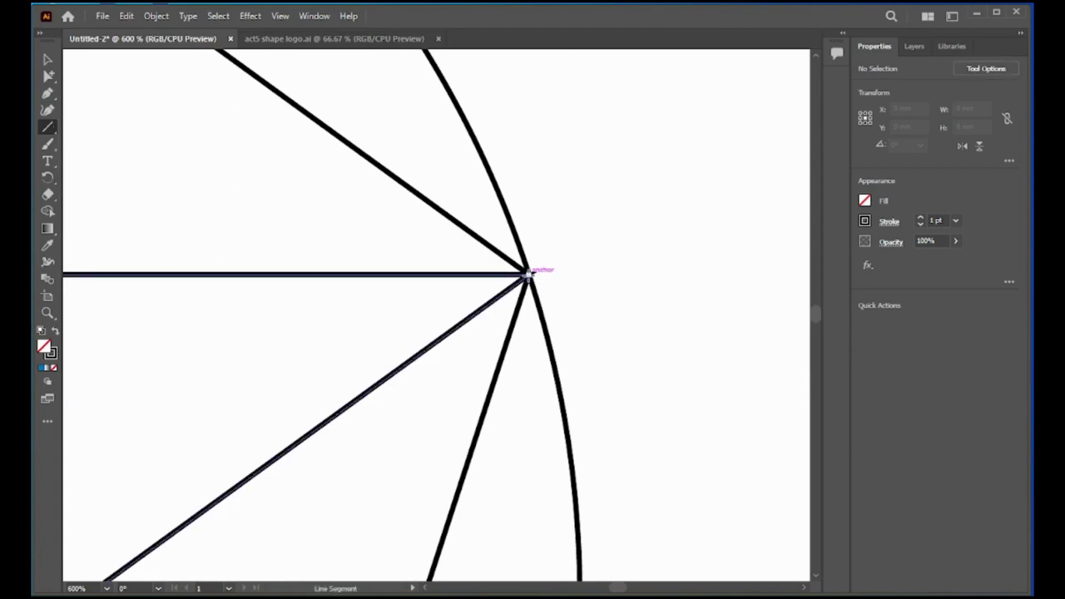
left_click_drag(527, 272, 589, 274)
scroll(492, 314, "down", 3)
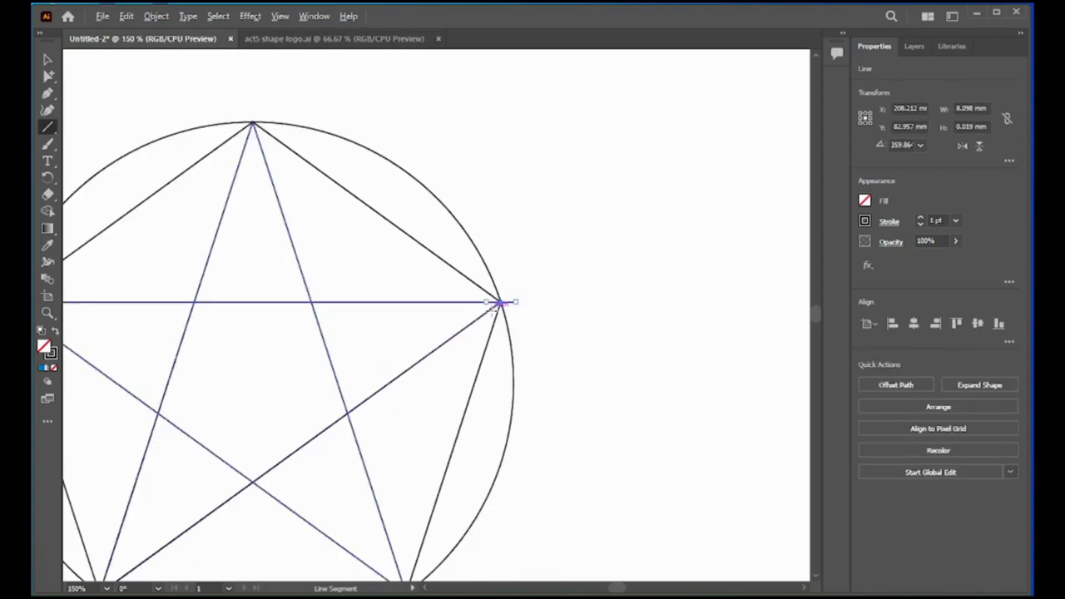
scroll(499, 304, "down", 1)
scroll(333, 182, "up", 2)
scroll(333, 182, "up", 2)
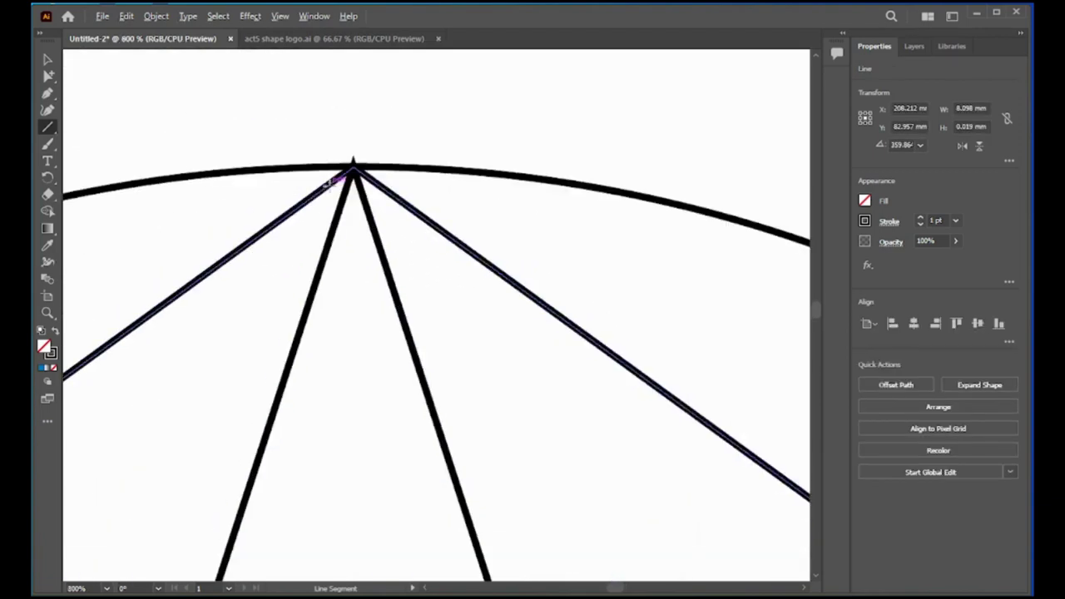
scroll(352, 166, "up", 2)
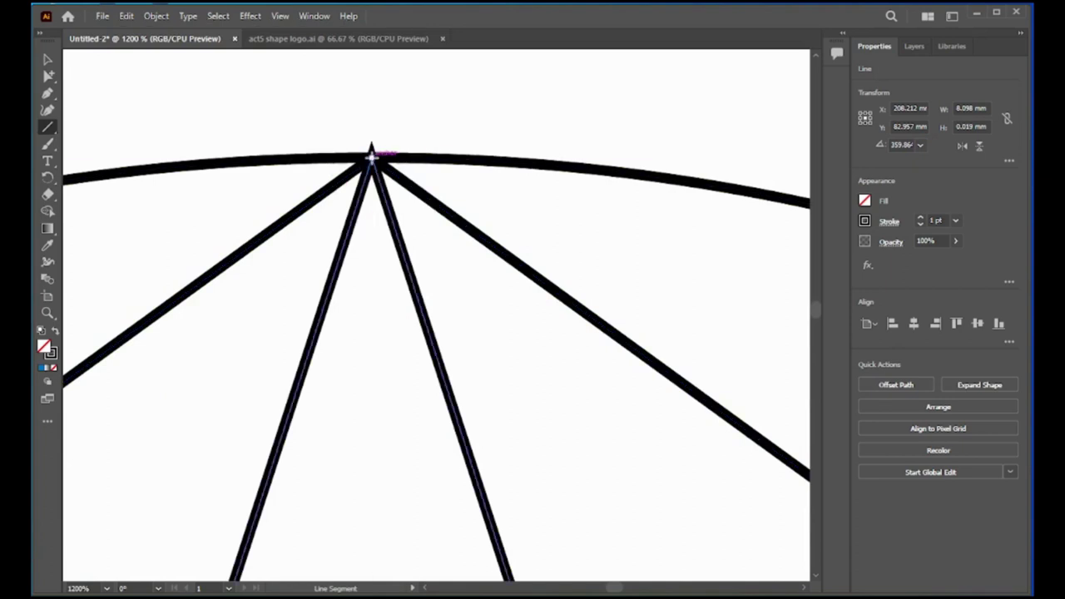
left_click_drag(371, 155, 372, 103)
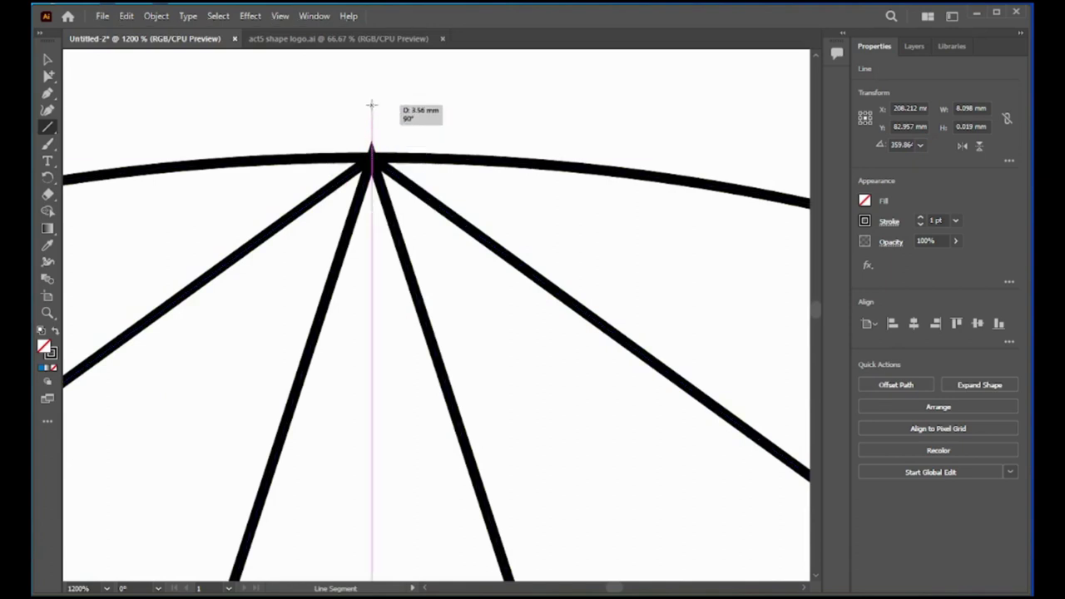
scroll(400, 178, "down", 3)
scroll(404, 190, "down", 2)
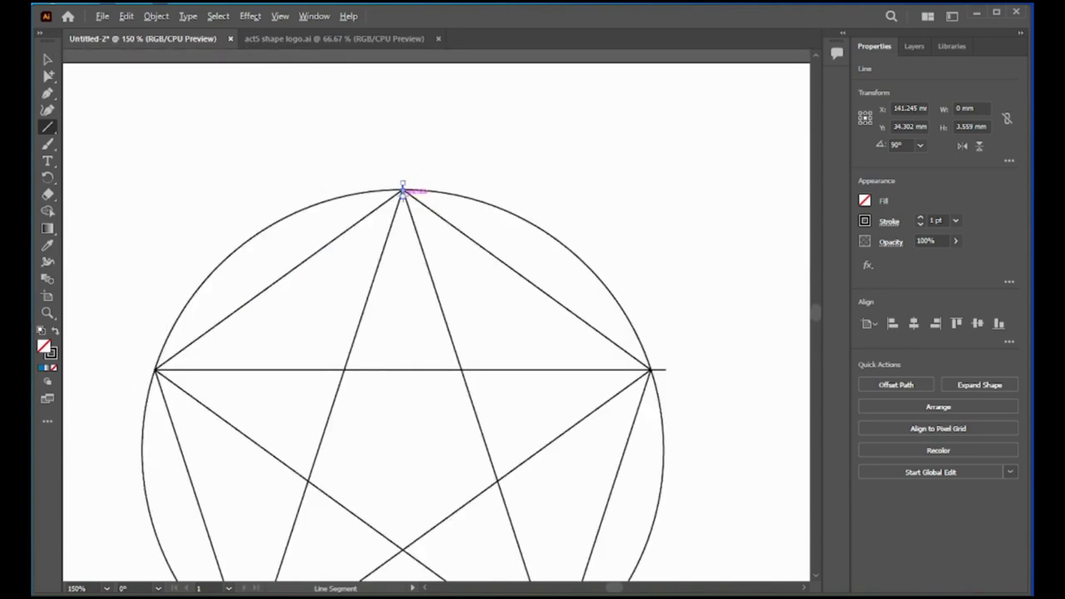
scroll(433, 223, "down", 2)
scroll(554, 167, "up", 2)
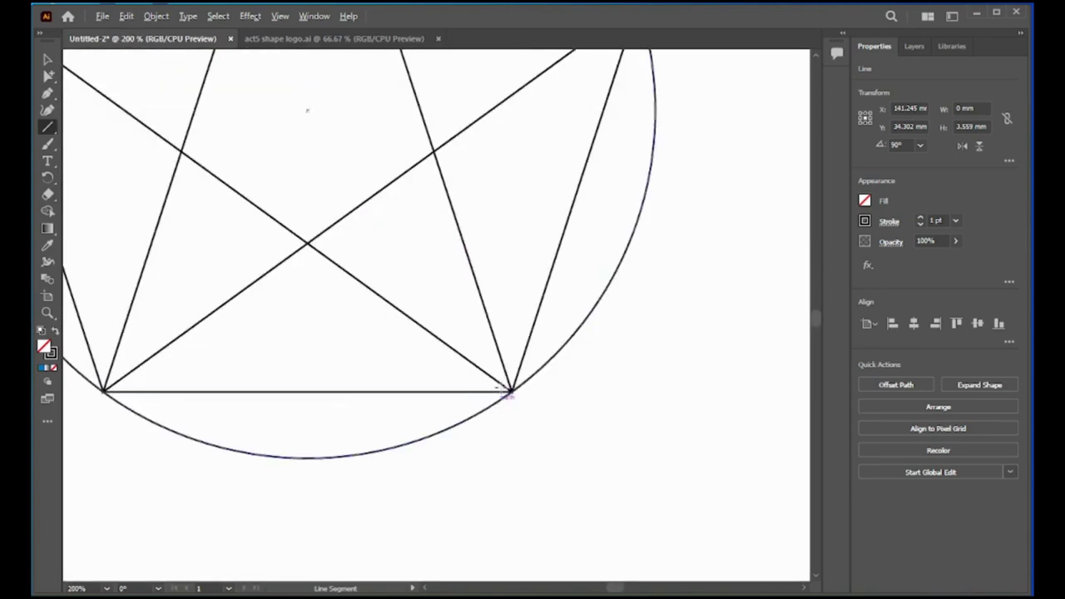
scroll(504, 383, "up", 3)
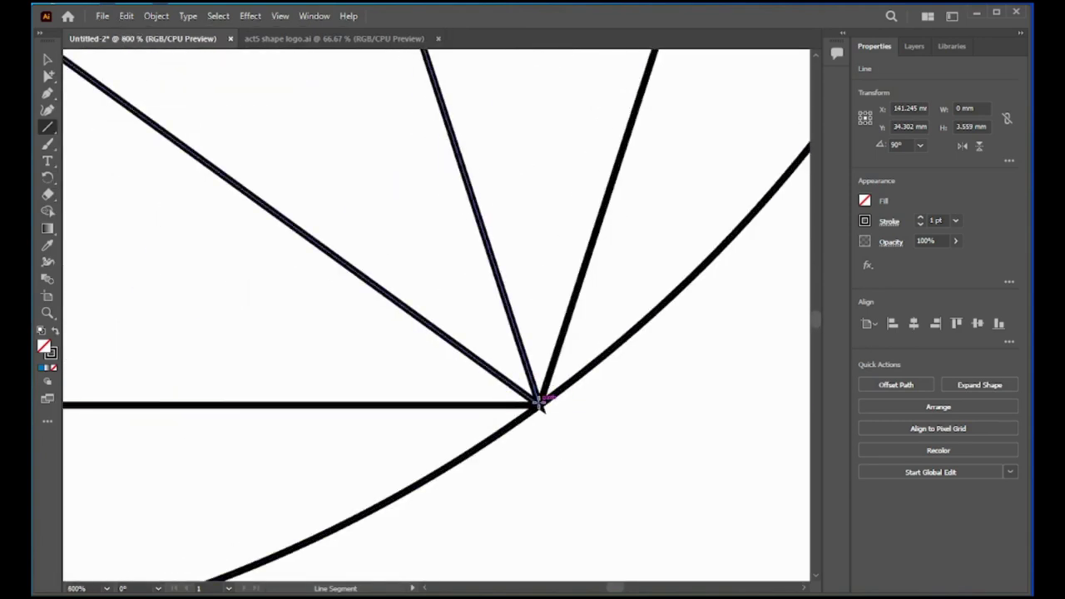
Add short lines through the bottom-right, bottom-left and left vertices
left_click_drag(539, 405, 578, 459)
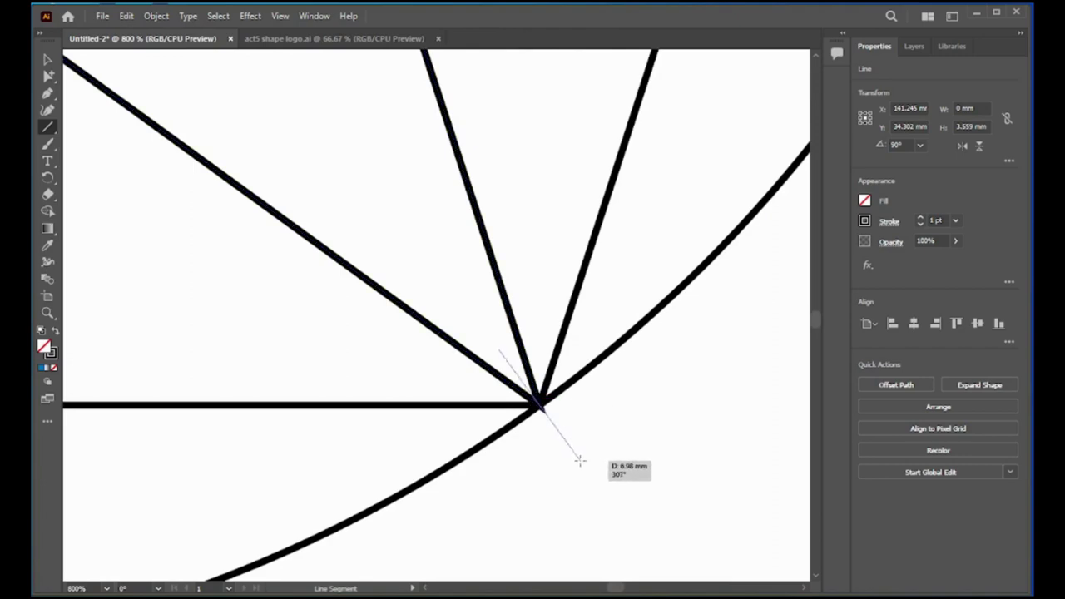
scroll(495, 423, "down", 2)
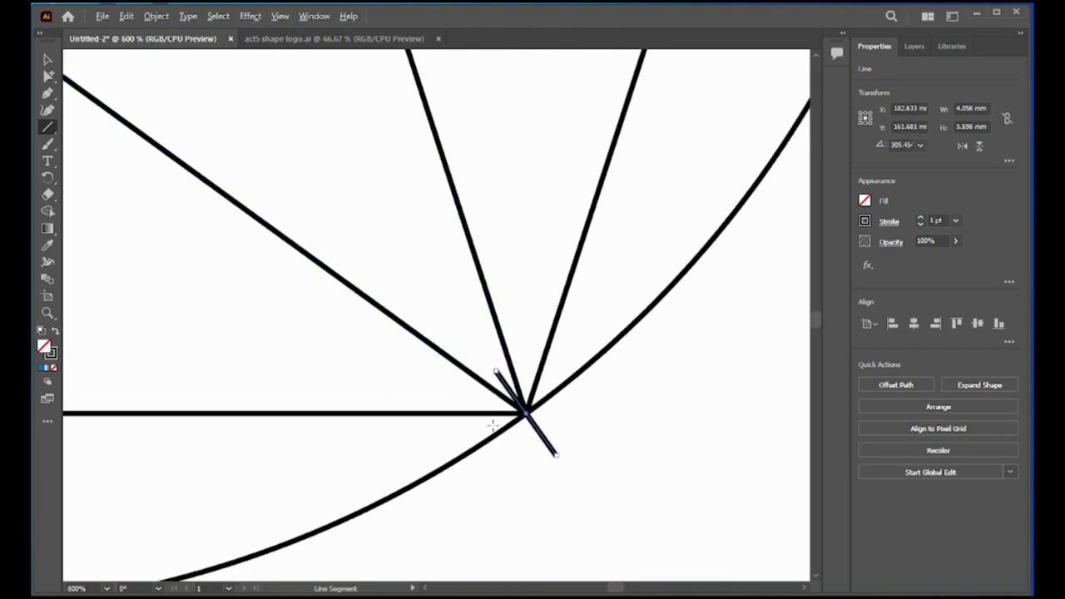
scroll(499, 423, "down", 3)
scroll(502, 423, "down", 1)
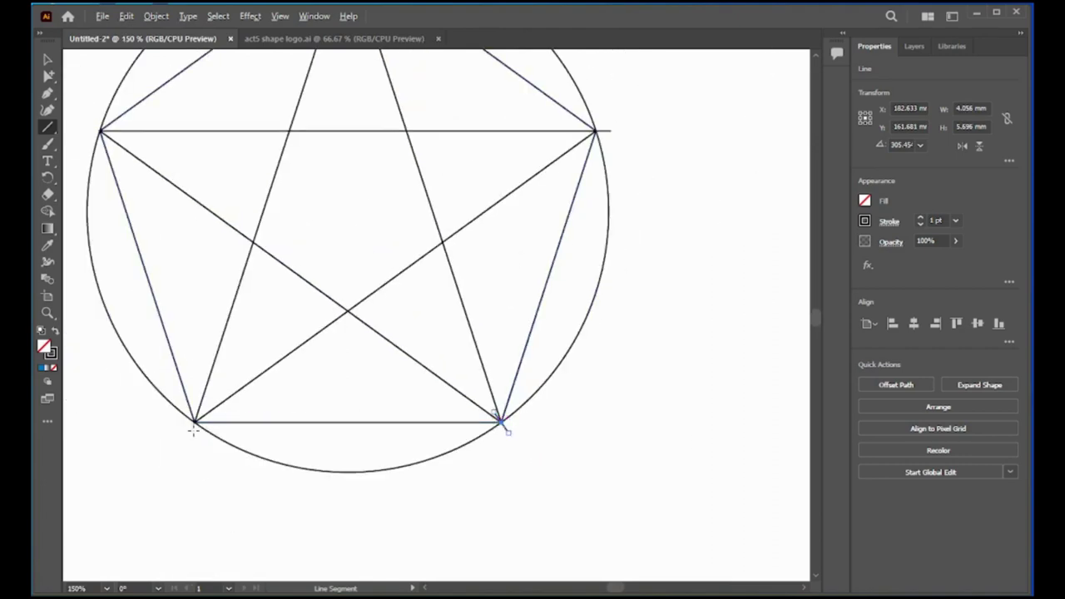
scroll(191, 426, "up", 3)
scroll(191, 426, "up", 2)
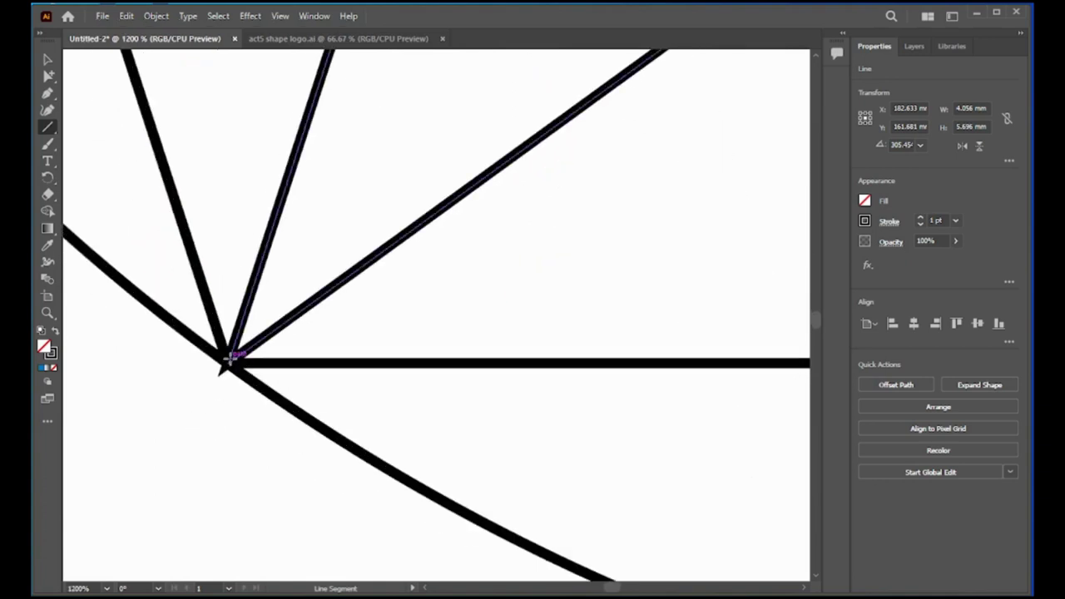
left_click_drag(232, 357, 171, 398)
key("ctrl+minus")
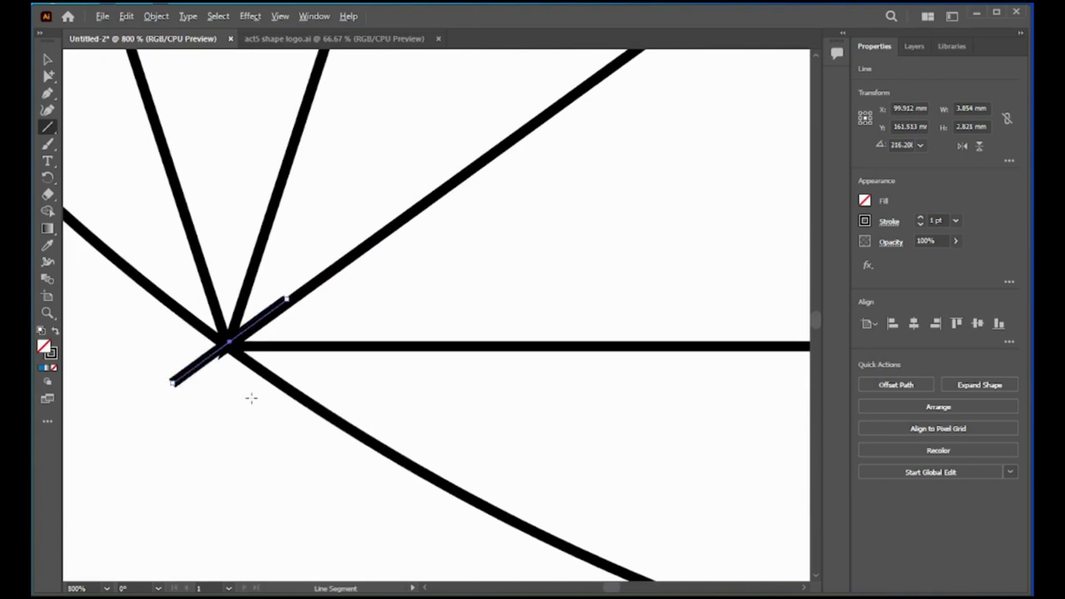
scroll(250, 398, "down", 3)
scroll(250, 398, "down", 2)
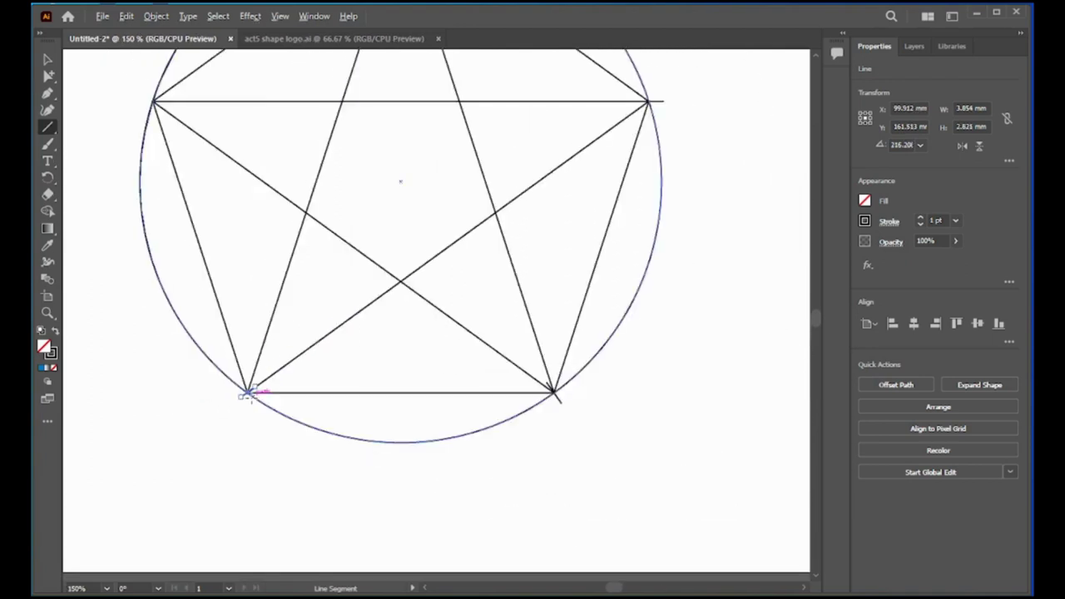
scroll(251, 398, "down", 2)
scroll(209, 275, "up", 4)
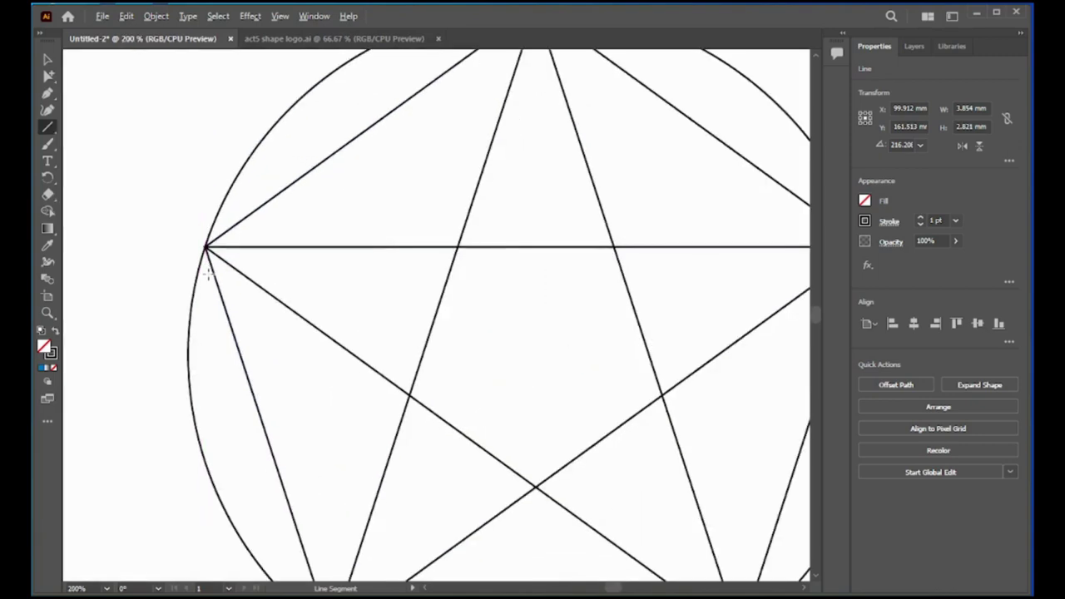
scroll(209, 276, "up", 1)
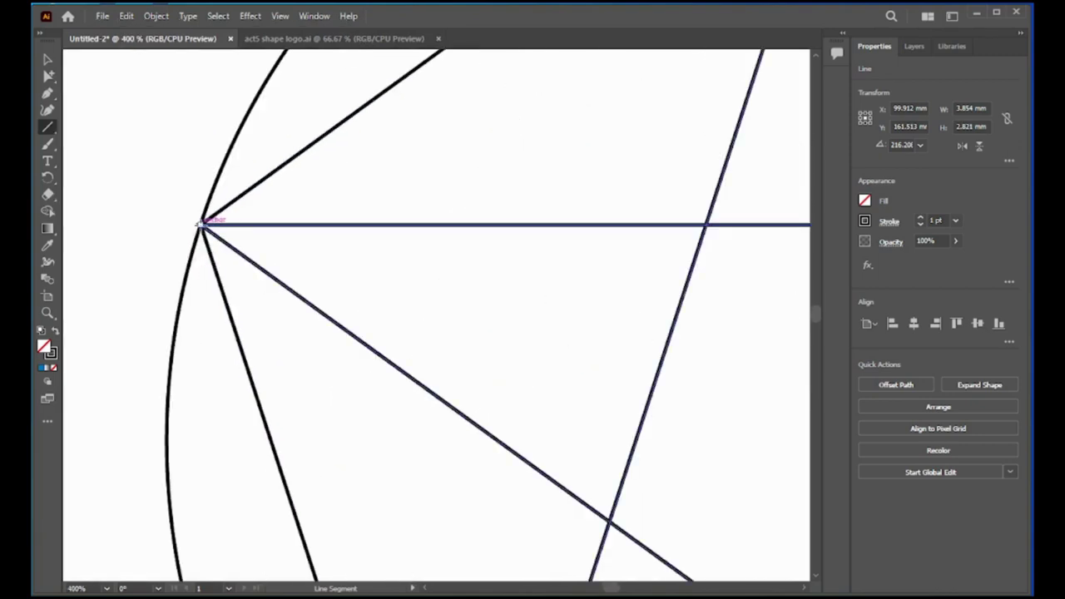
left_click_drag(200, 223, 157, 216)
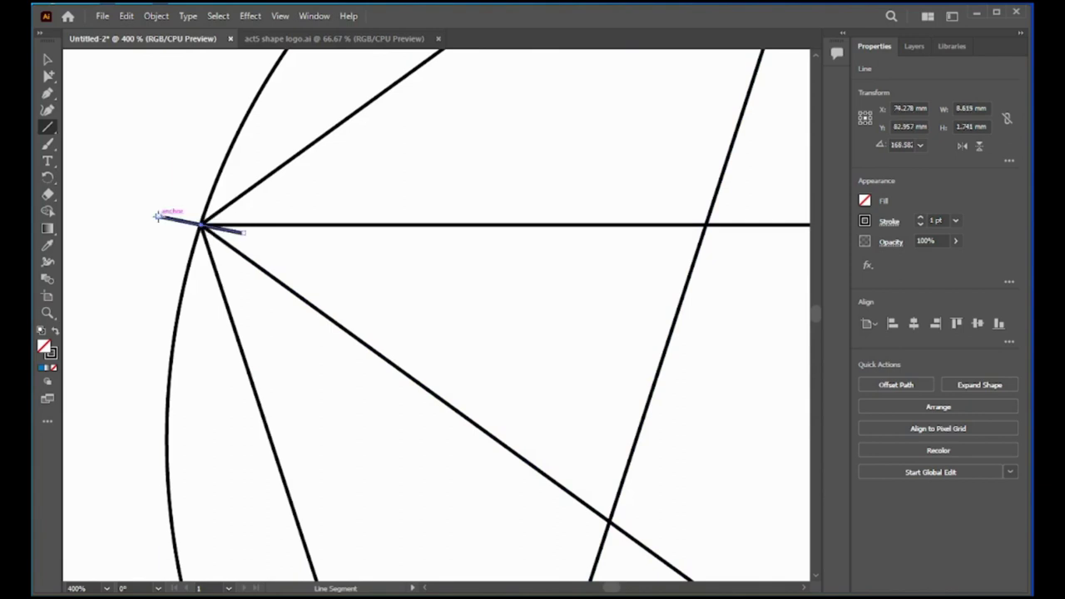
scroll(242, 258, "down", 2)
scroll(242, 258, "down", 3)
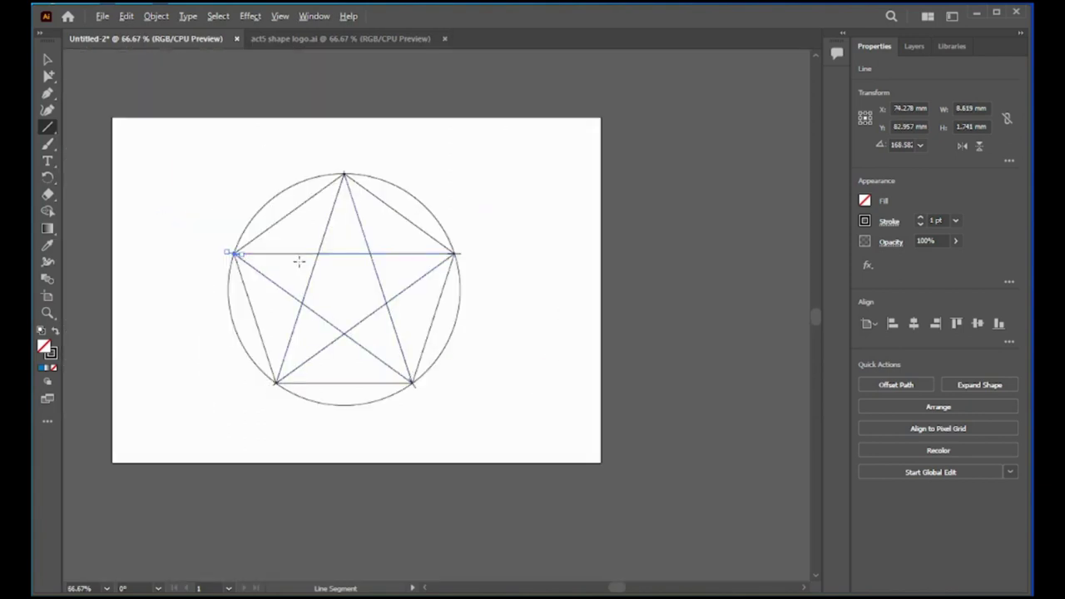
scroll(348, 268, "up", 3)
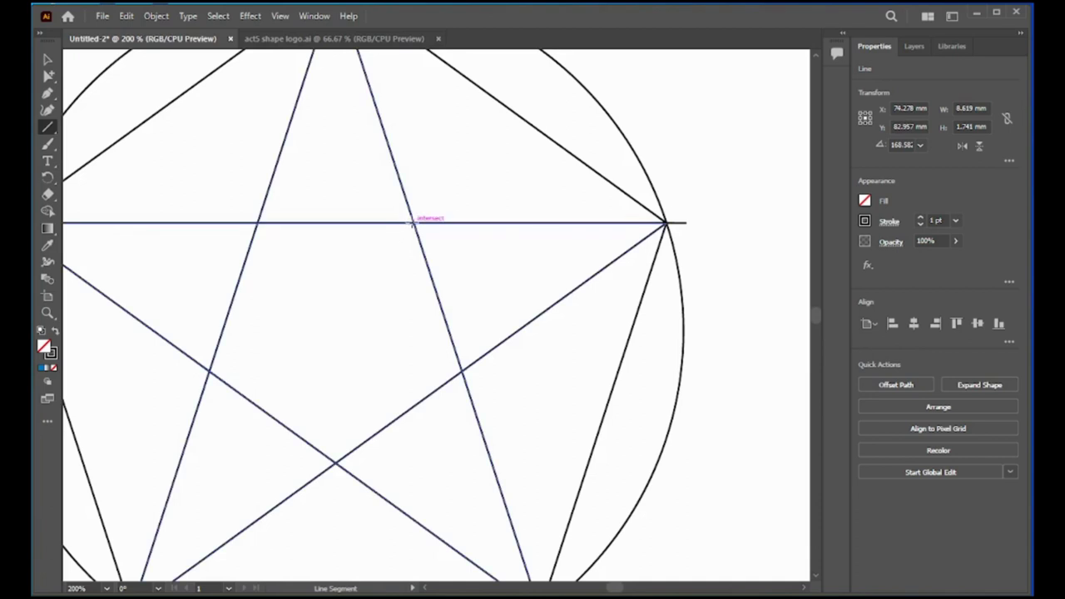
Draw short tick lines across the upper-right, right, bottom, left and upper-left inner points
left_click_drag(412, 223, 427, 207)
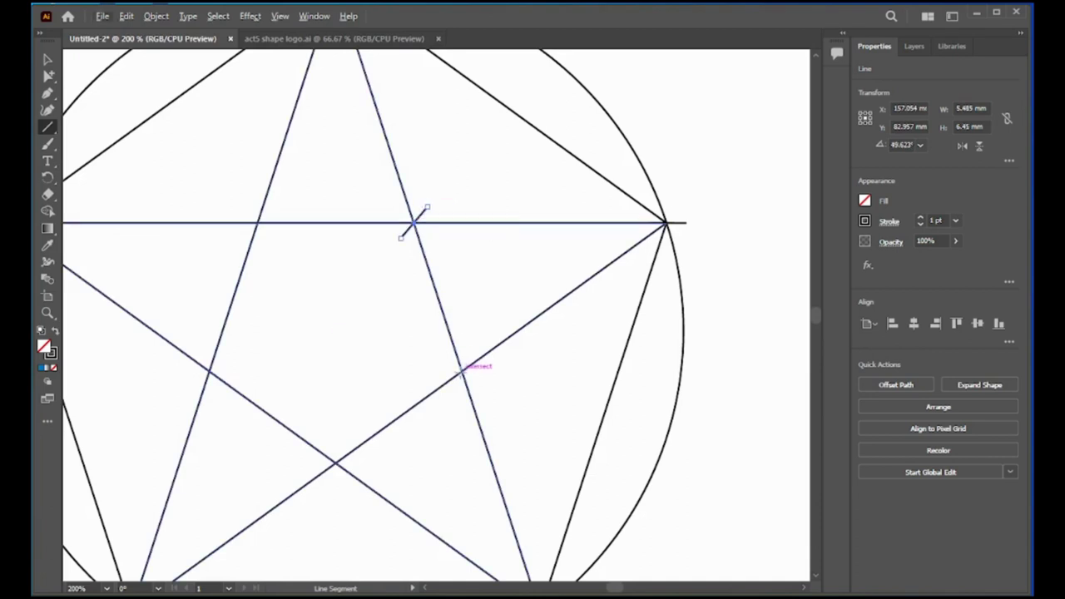
left_click_drag(460, 367, 483, 377)
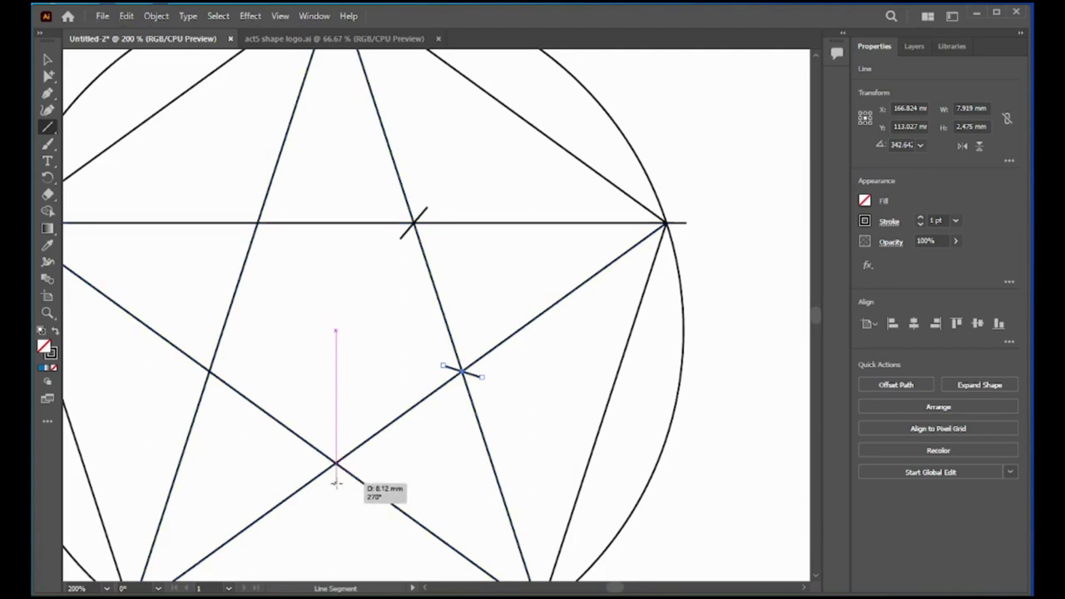
left_click_drag(335, 459, 335, 481)
left_click_drag(462, 371, 239, 369)
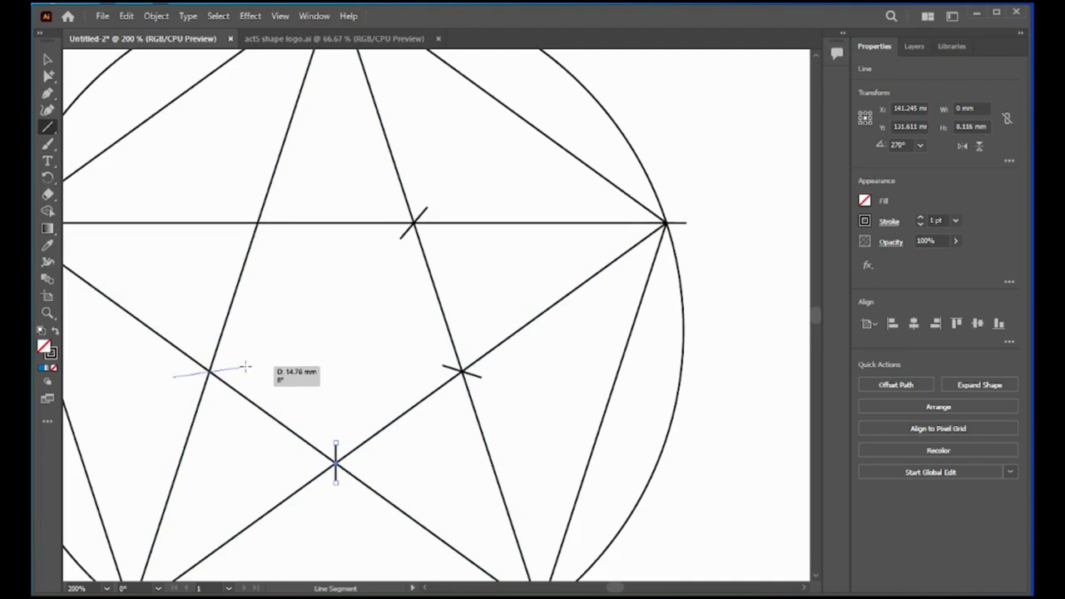
left_click_drag(238, 369, 247, 366)
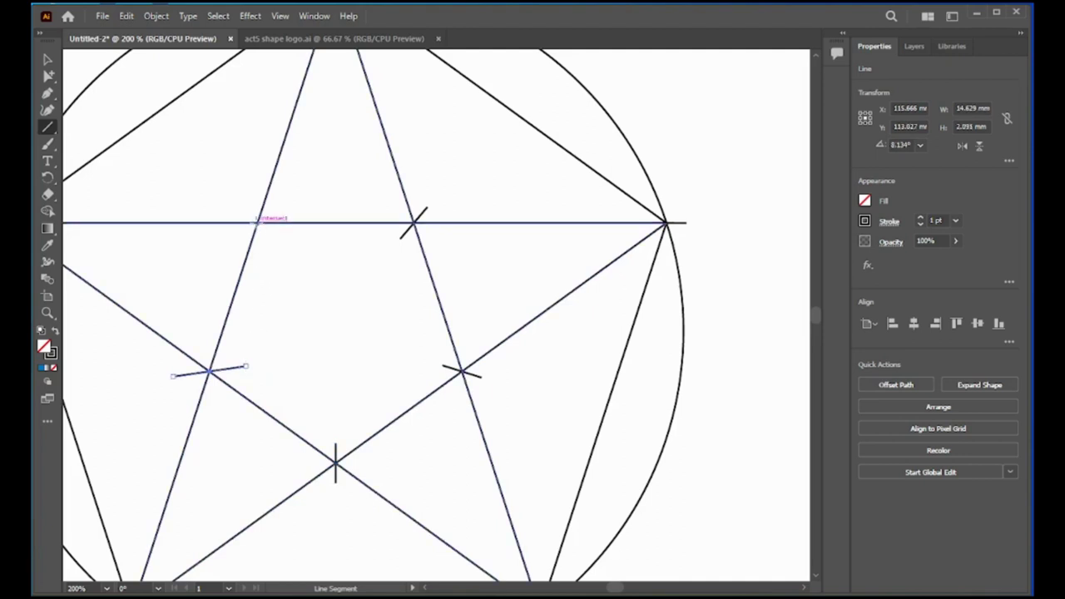
left_click_drag(256, 222, 269, 248)
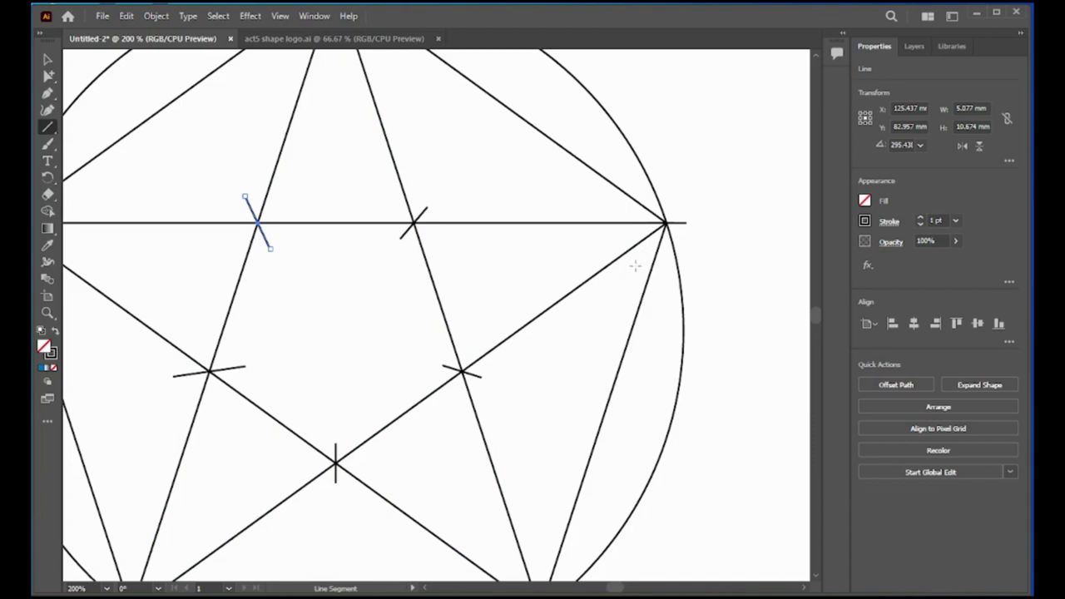
scroll(635, 267, "down", 1)
scroll(633, 263, "down", 2, "alt")
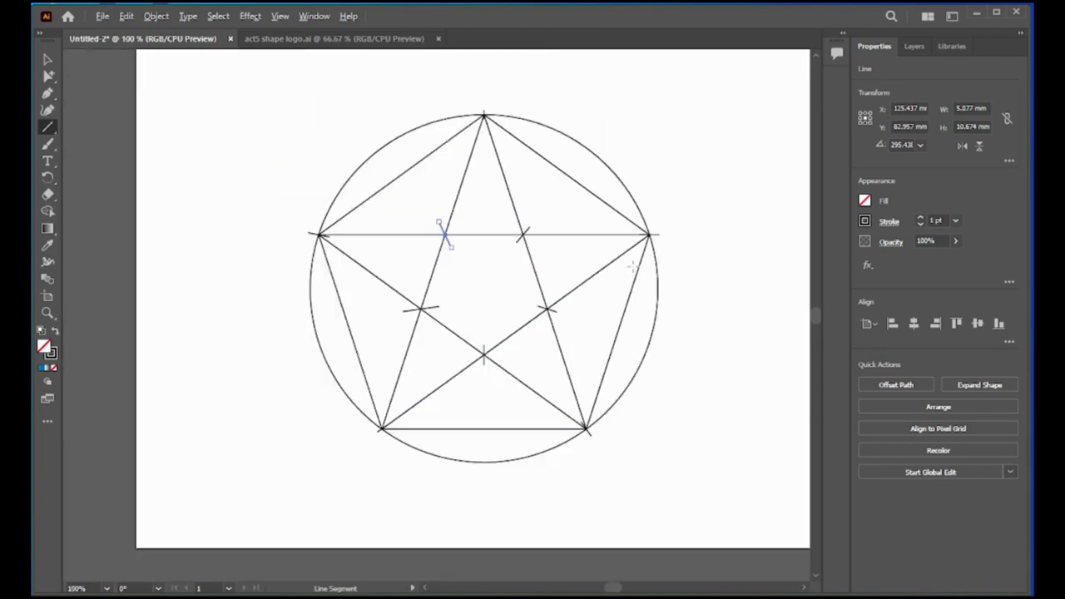
scroll(622, 260, "down", 1, "alt")
scroll(532, 279, "up", 1, "alt")
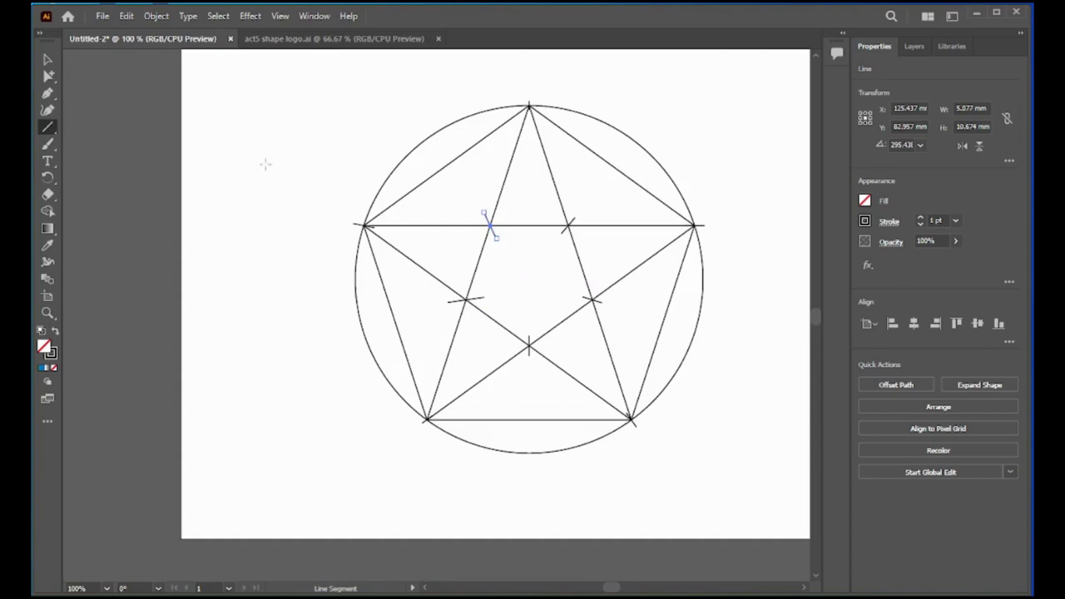
Marquee-select the circle and all the construction lines
left_click(46, 61)
left_click(286, 224)
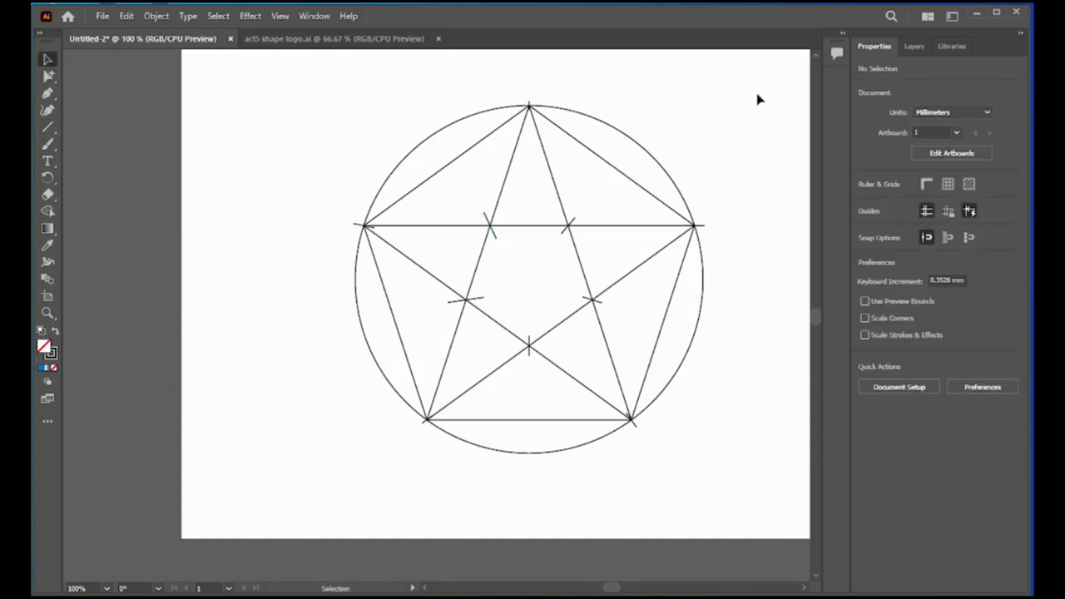
mouse_move(759, 98)
left_mouse_down()
mouse_move(277, 483)
mouse_move(277, 467)
left_mouse_up()
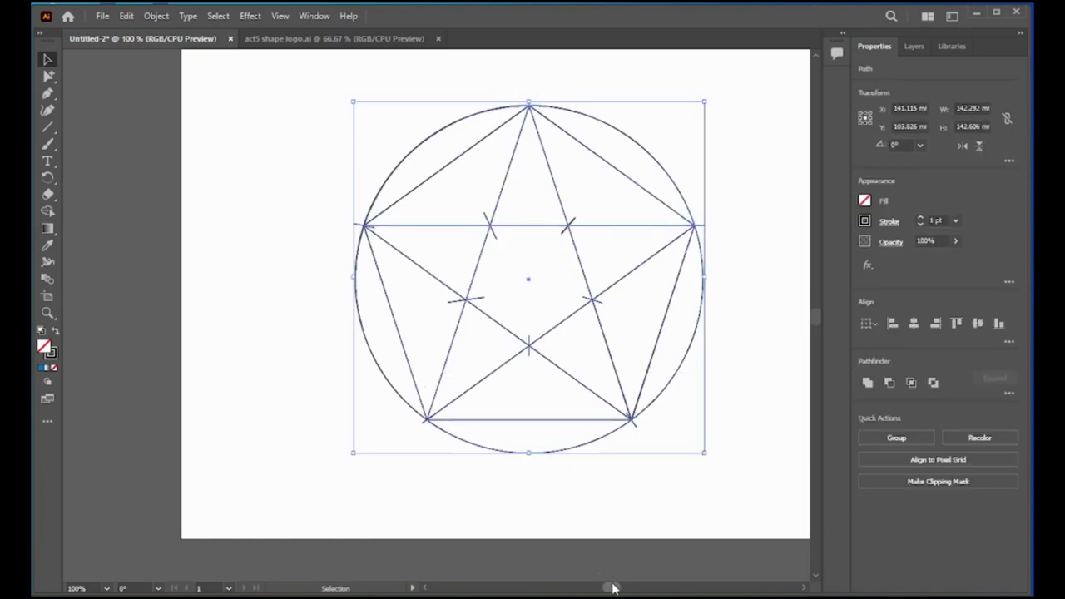
left_click_drag(611, 588, 616, 588)
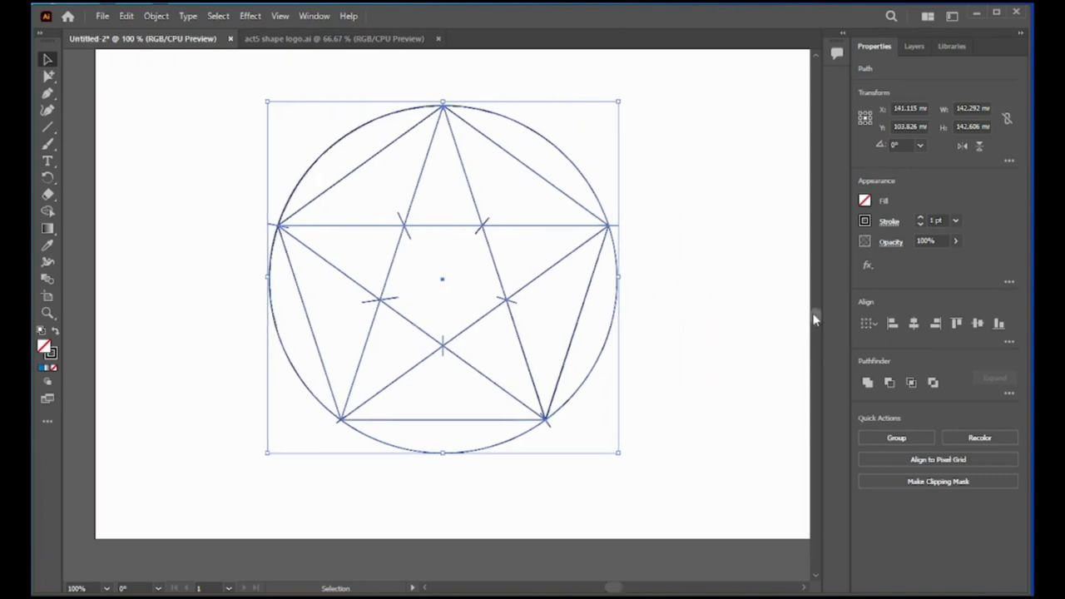
scroll(816, 317, "up", 1)
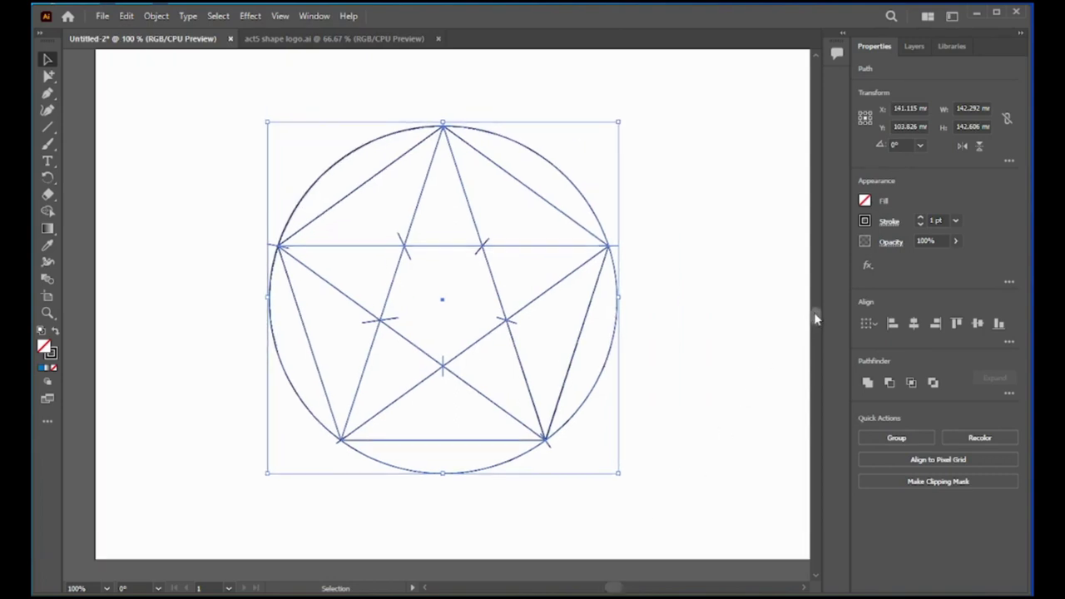
Use Shape Builder to merge each of the five triangles with its arc region
left_click(48, 212)
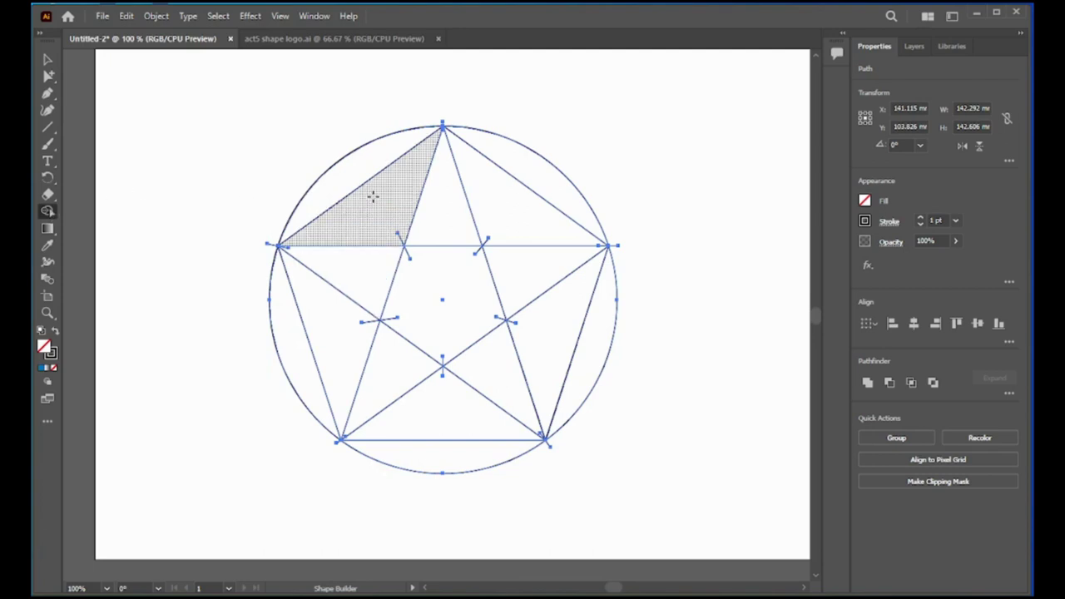
left_click_drag(373, 197, 363, 176)
left_click_drag(321, 314, 293, 322)
left_click_drag(440, 417, 441, 445)
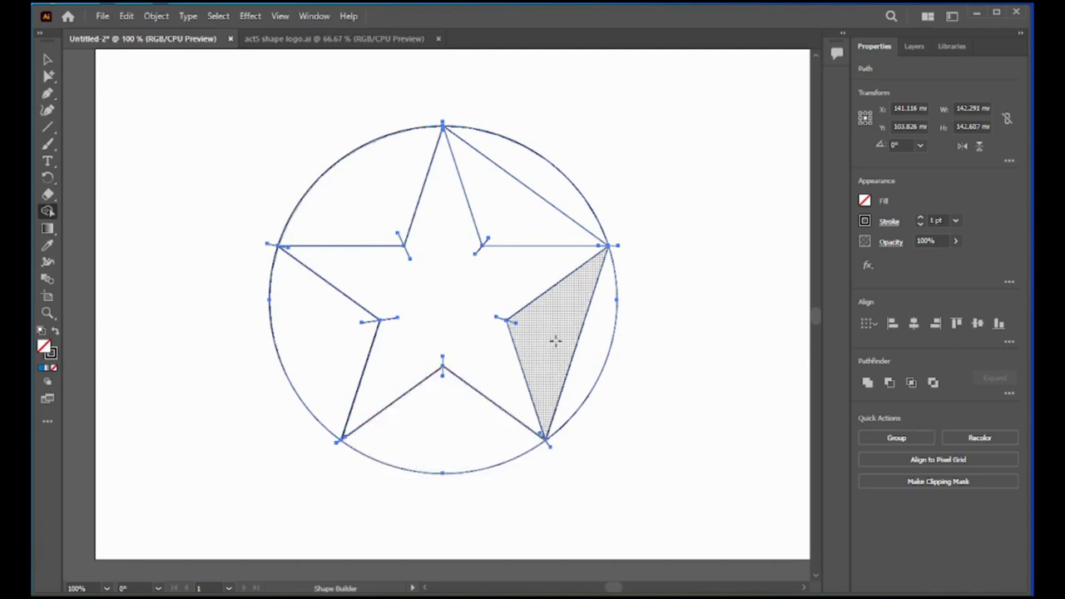
left_click_drag(555, 340, 577, 350)
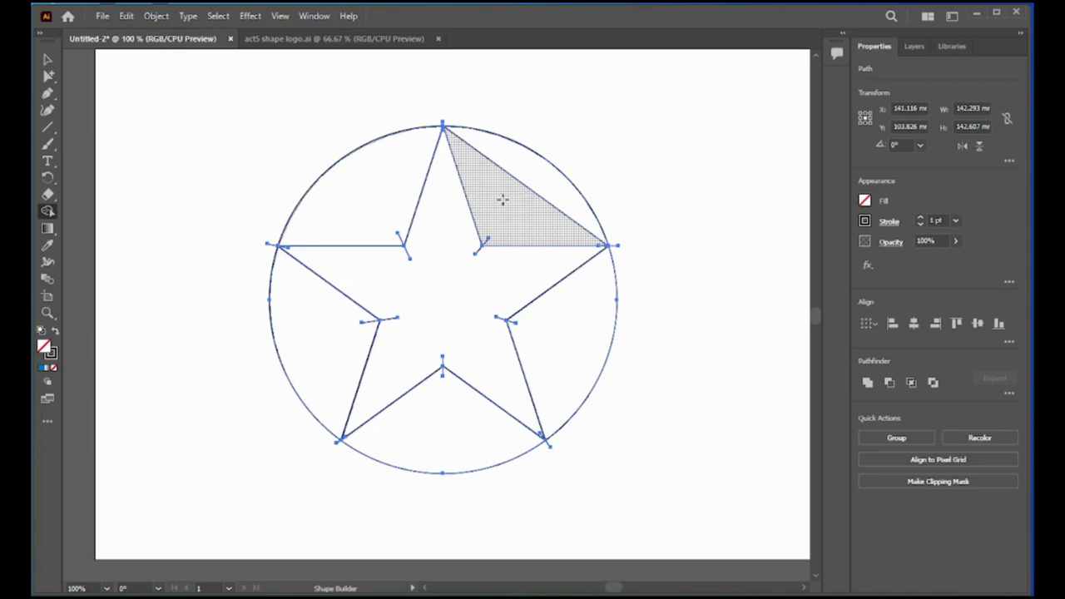
left_click_drag(502, 200, 526, 173)
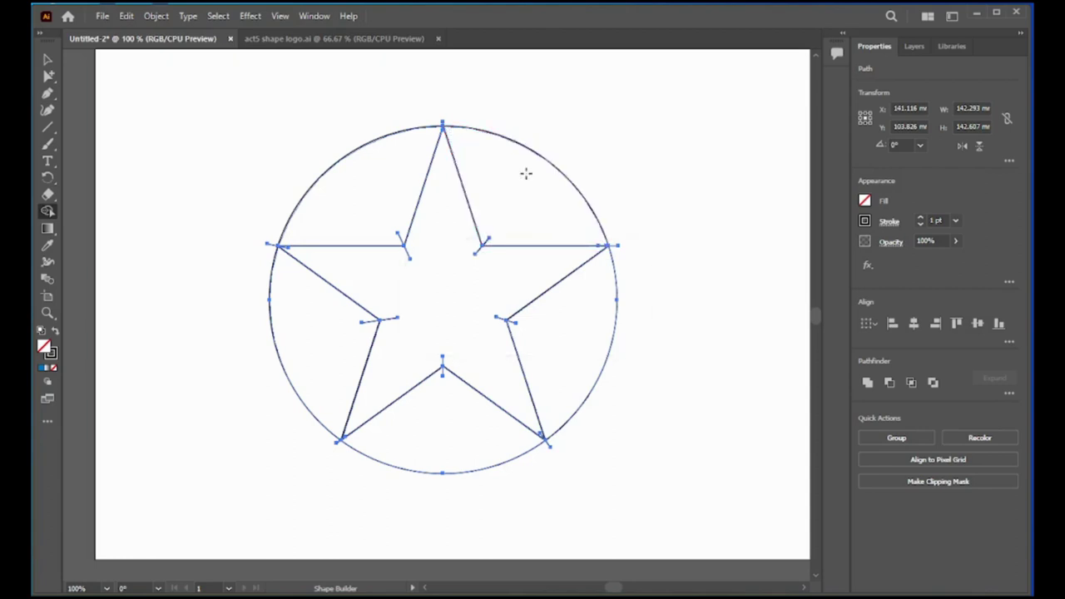
left_click(50, 57)
Draw a Pen path linking the upper-left, left and upper-right inner points and the right point, then deselect
left_click(175, 119)
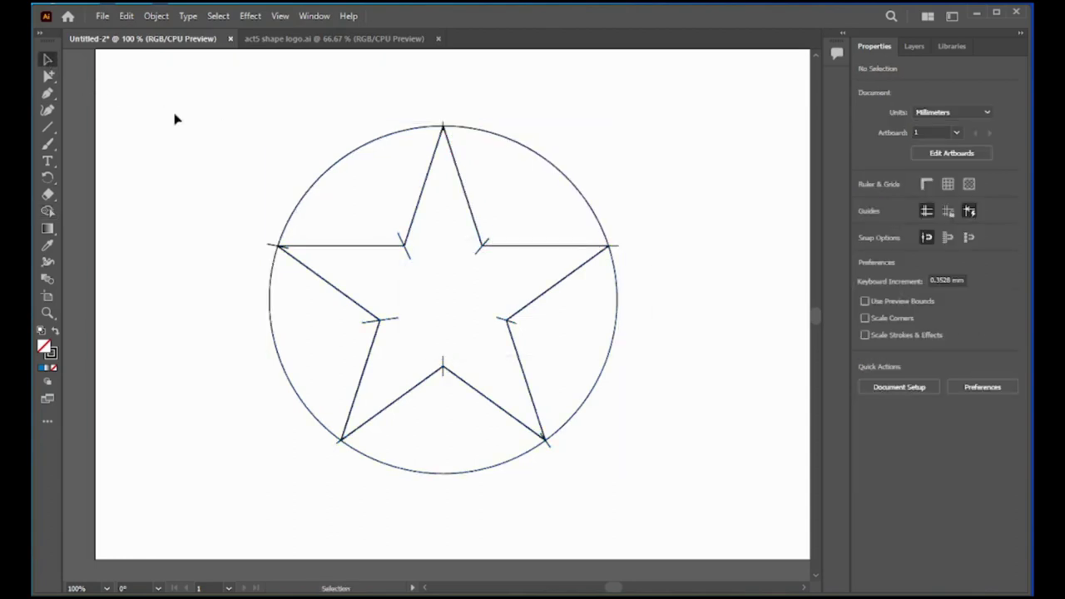
left_click(48, 94)
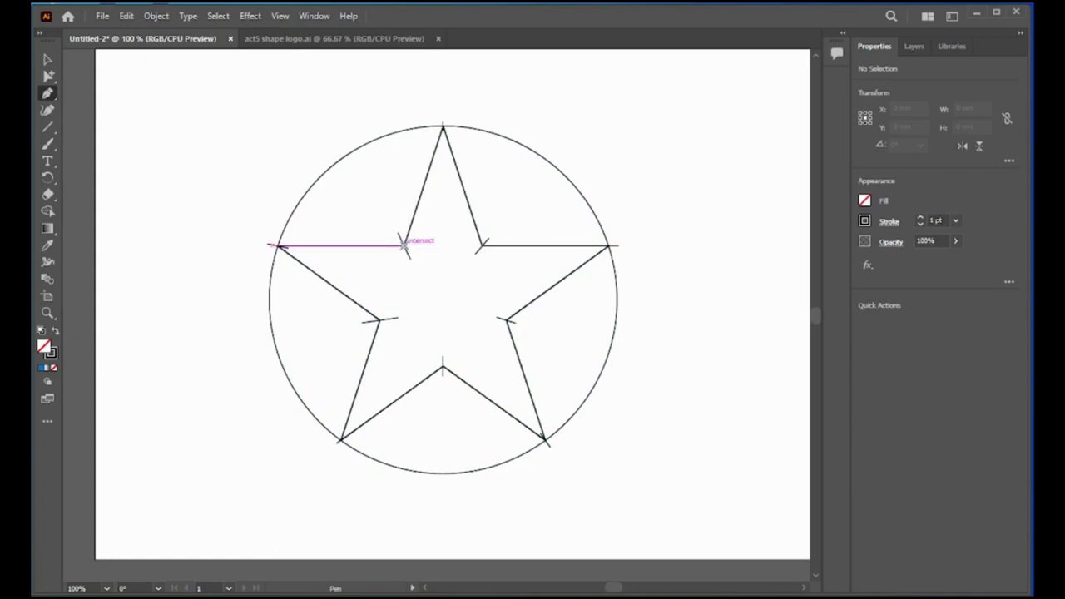
left_click(404, 245)
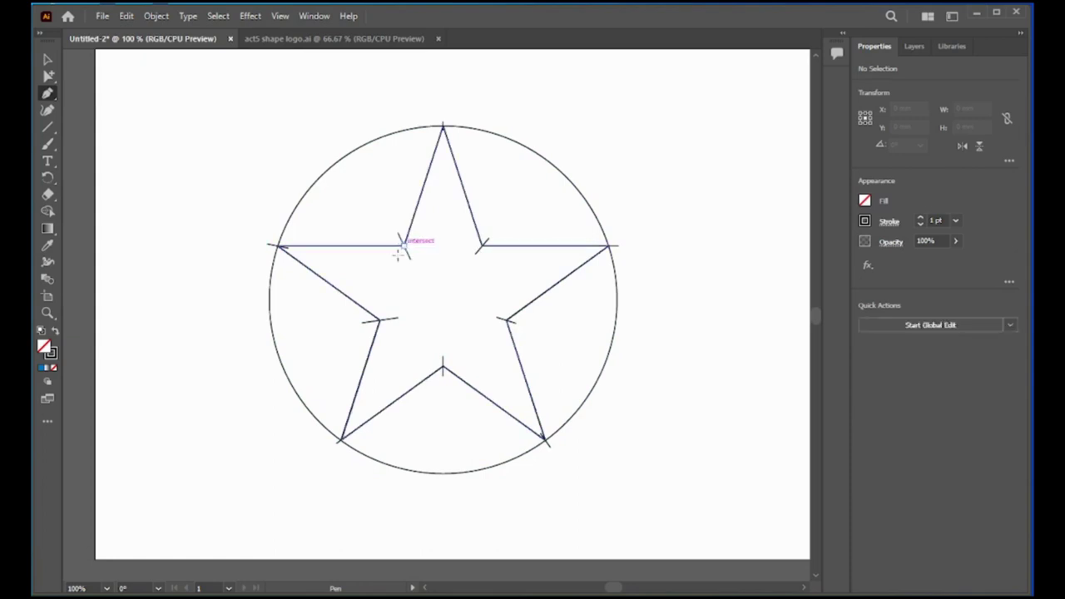
left_click(379, 319)
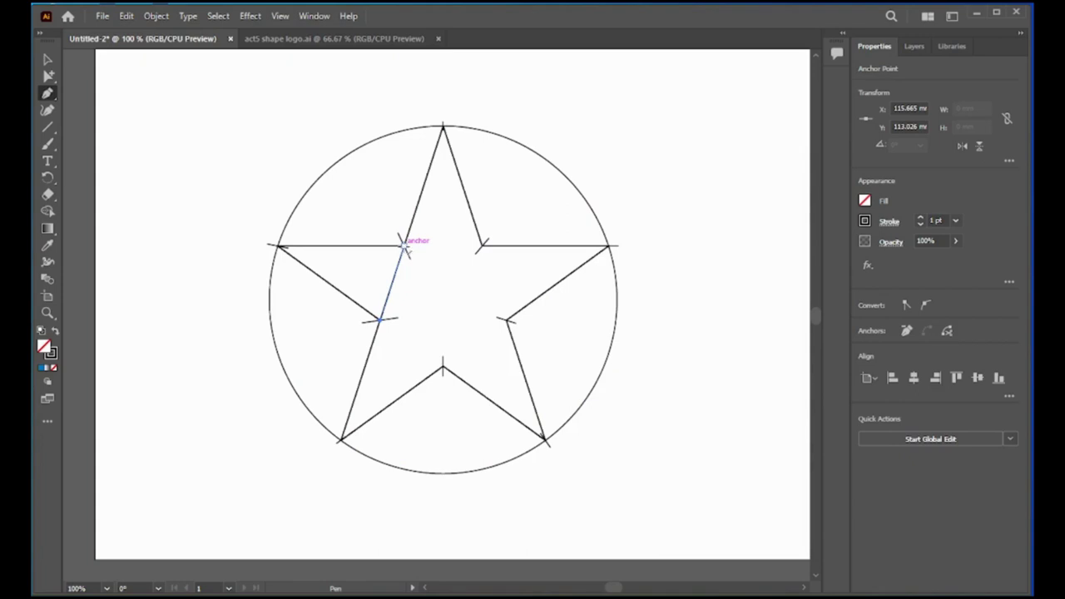
left_click(404, 245)
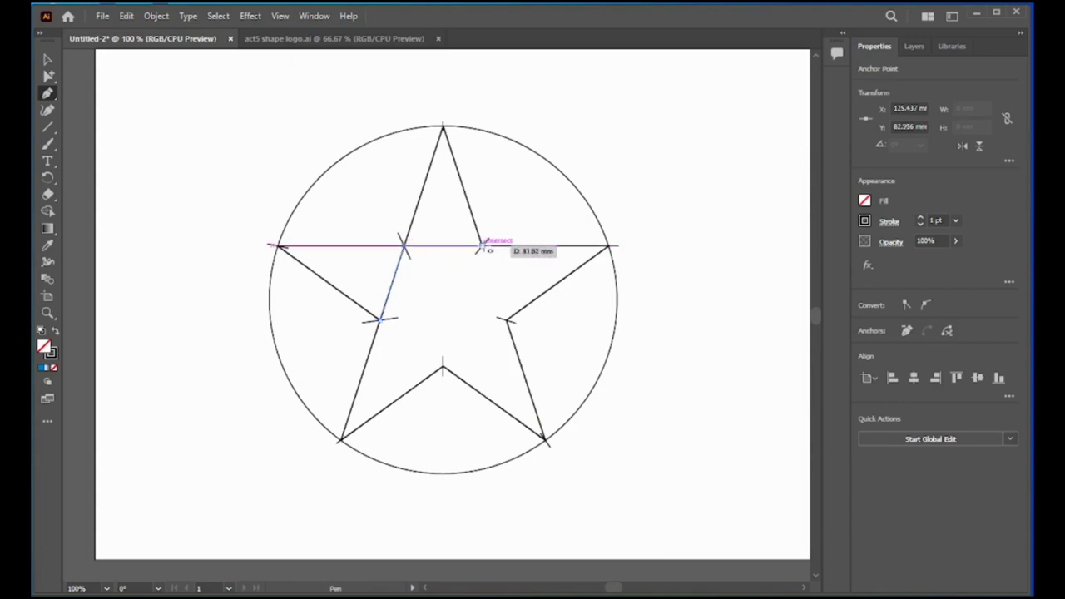
left_click(482, 246)
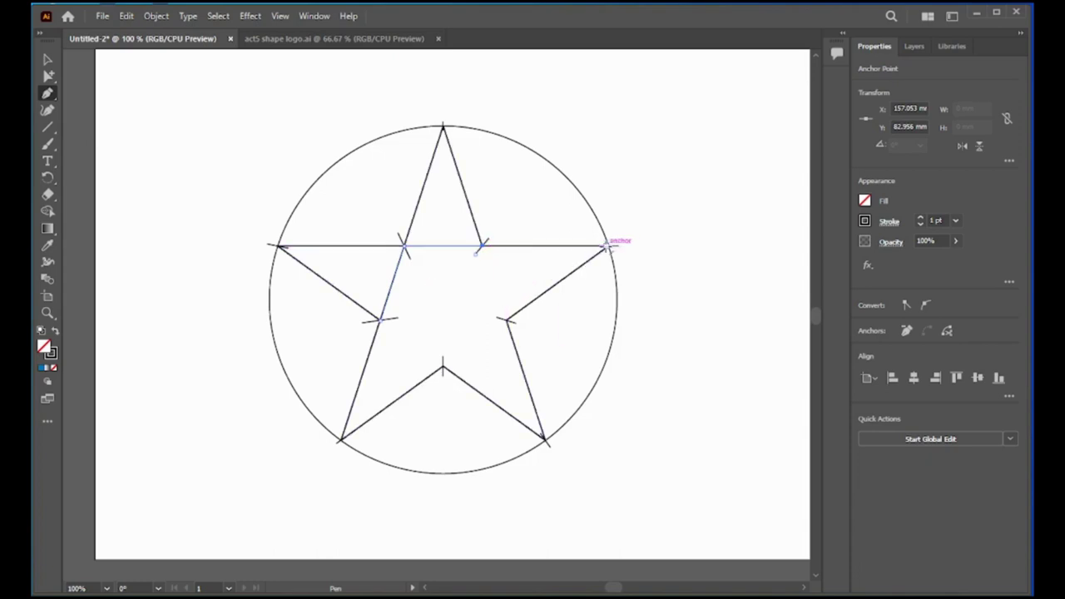
left_click(606, 245)
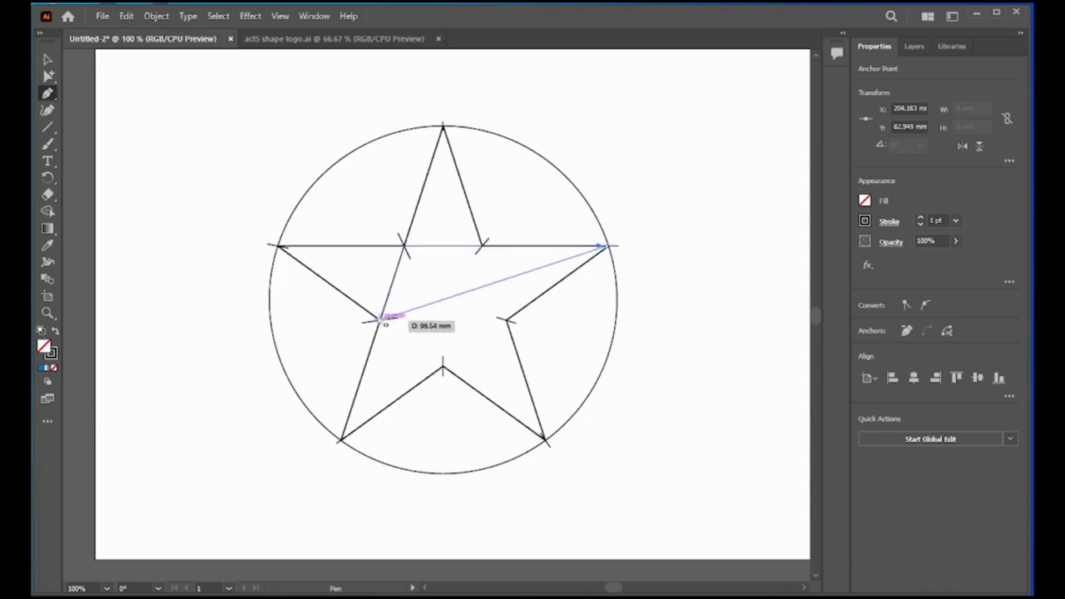
left_click(380, 319)
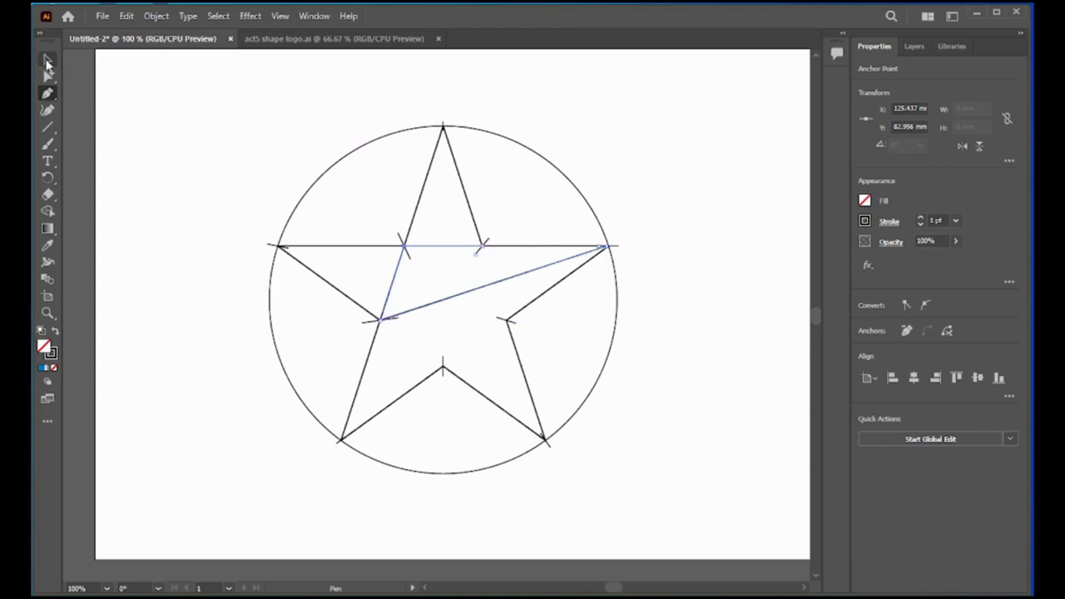
left_click(48, 61)
left_click(675, 184)
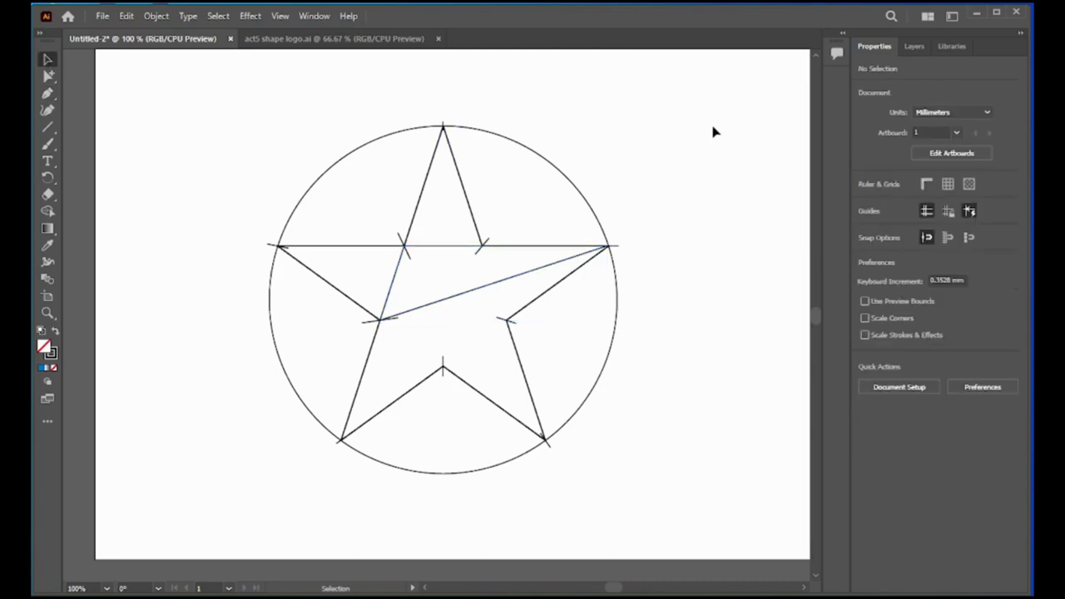
Select everything and Shape Builder-merge the top tip, left triangle, lower region and upper-right wedges
mouse_move(713, 116)
left_mouse_down()
mouse_move(285, 469)
mouse_move(201, 508)
left_mouse_up()
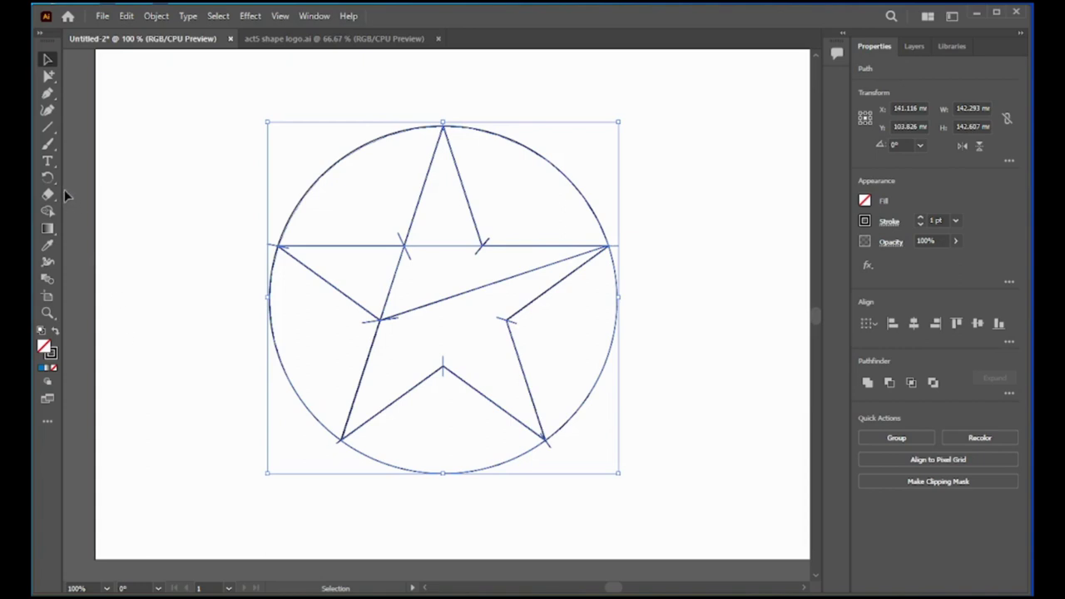
left_click(50, 213)
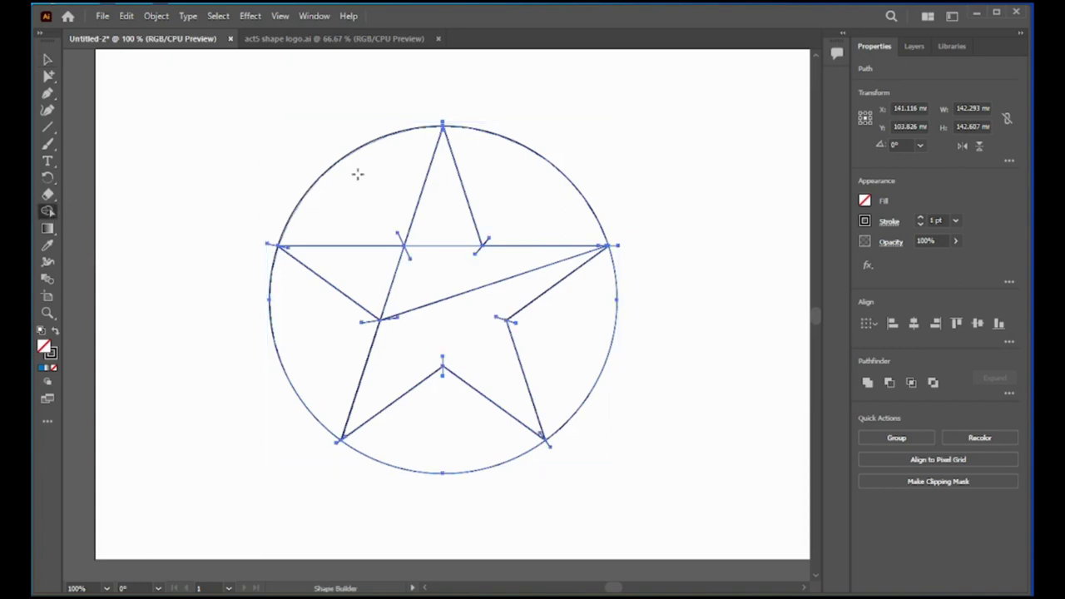
left_click(442, 195)
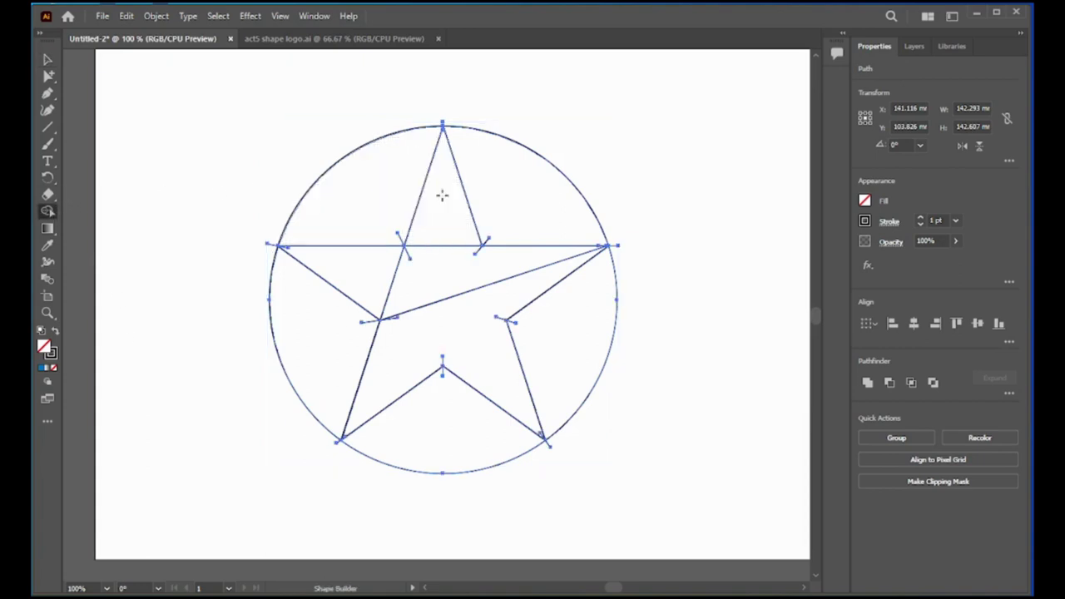
left_click(354, 264)
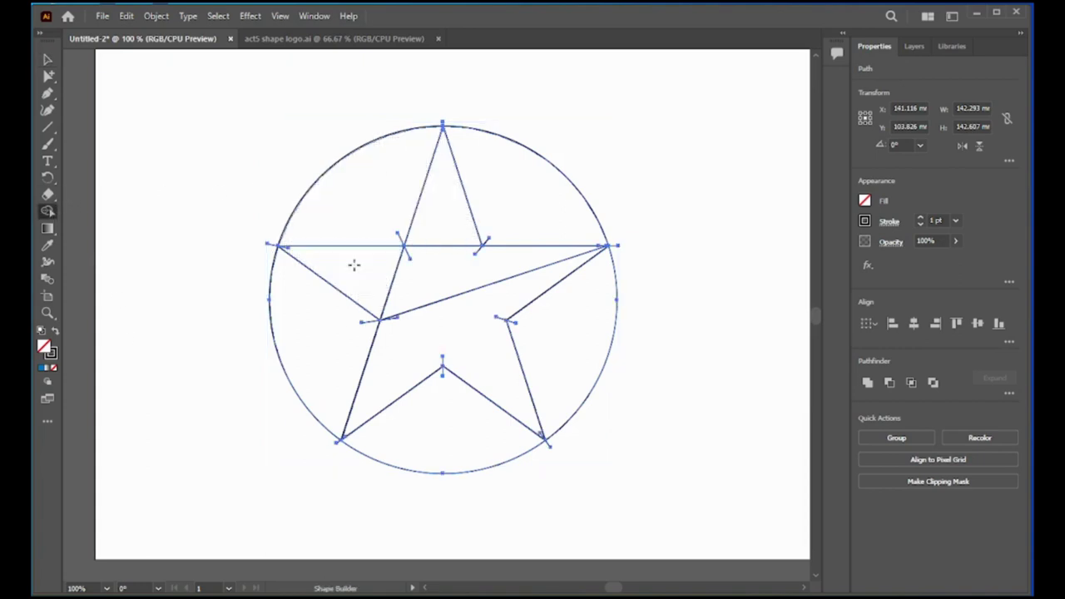
left_click(481, 333)
mouse_move(535, 209)
left_mouse_down()
mouse_move(522, 239)
mouse_move(481, 264)
left_mouse_up()
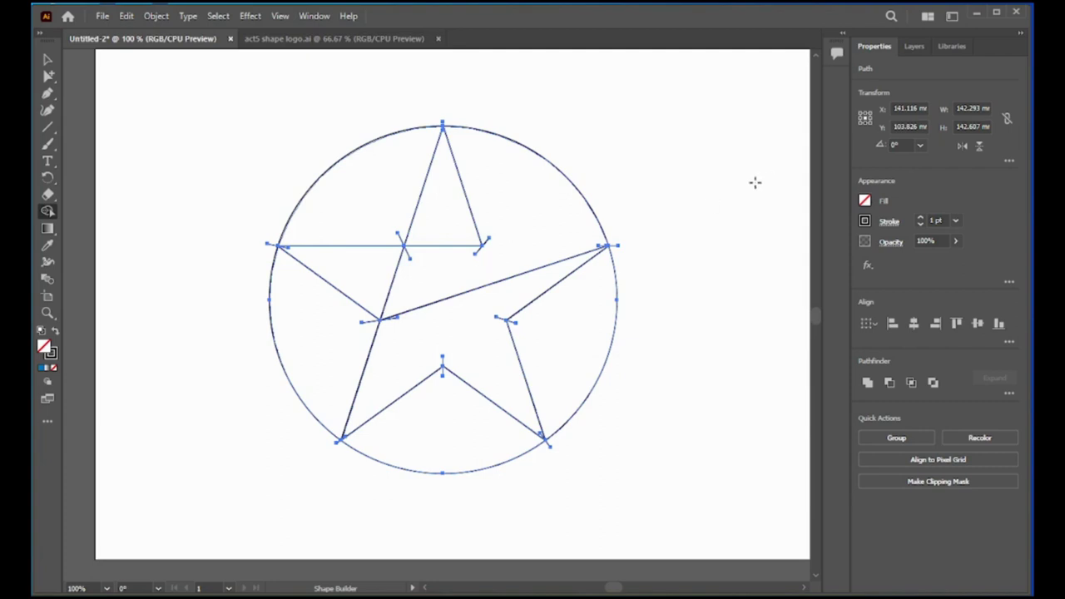
left_click(48, 60)
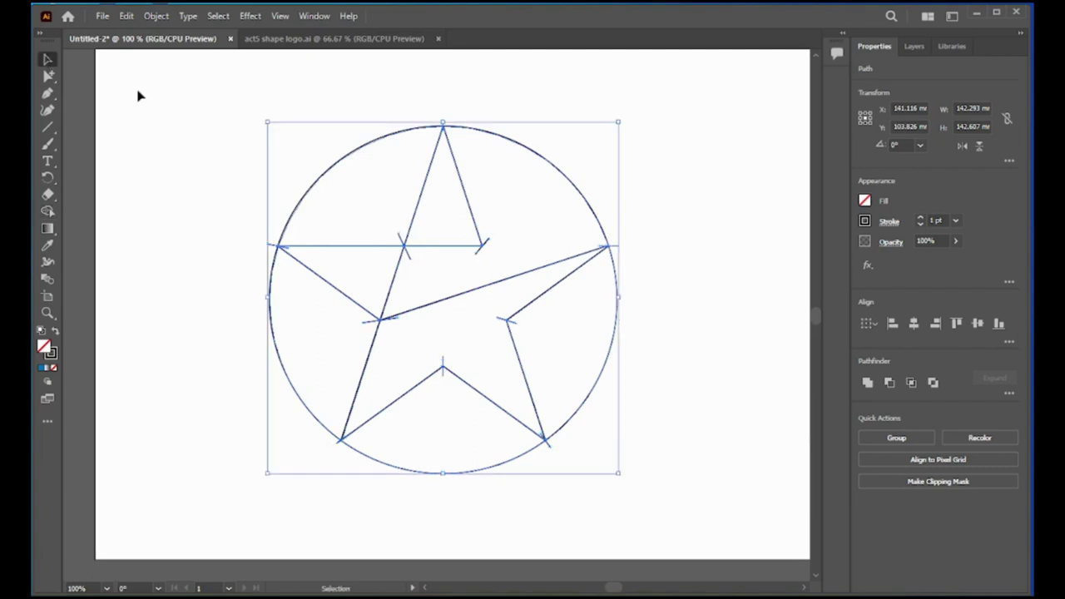
left_click(688, 266)
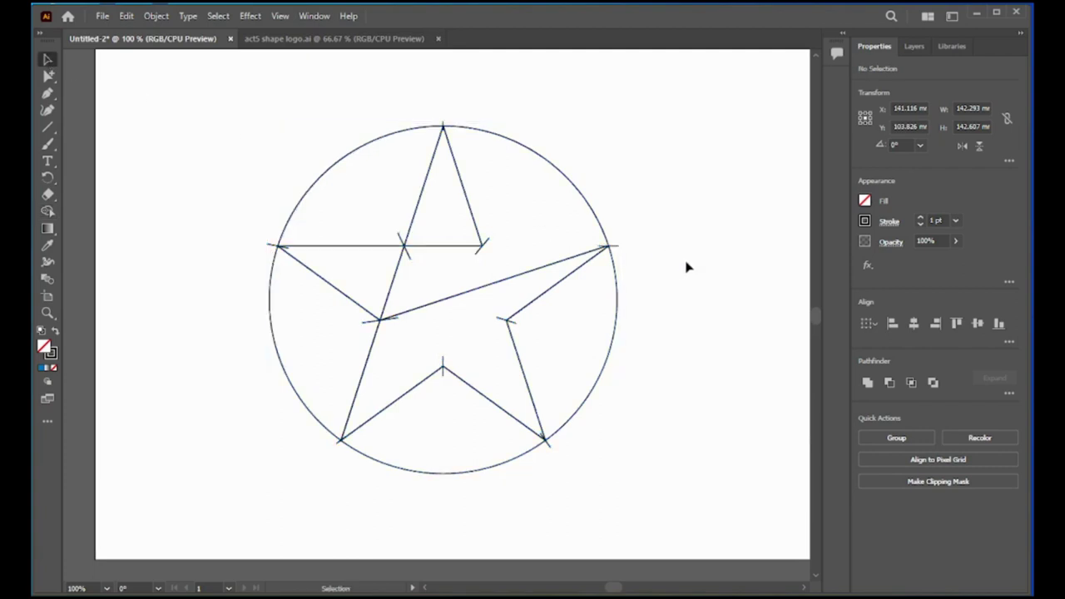
Fill the right, bottom and upper-right pieces red
left_click(608, 337)
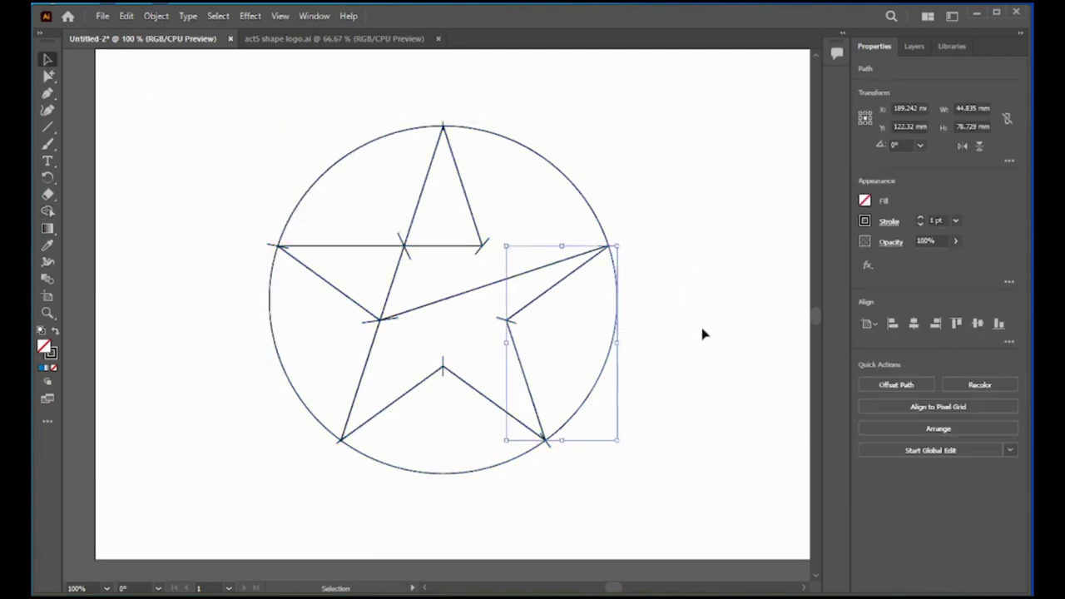
left_click(865, 201)
left_click(751, 250)
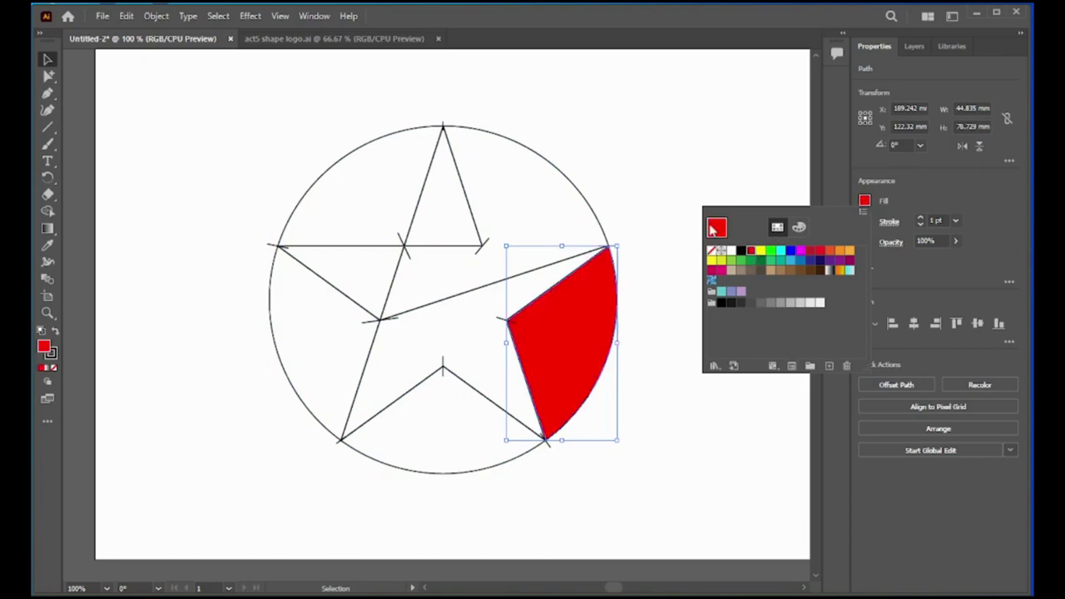
left_click(662, 454)
left_click_drag(528, 476, 457, 467)
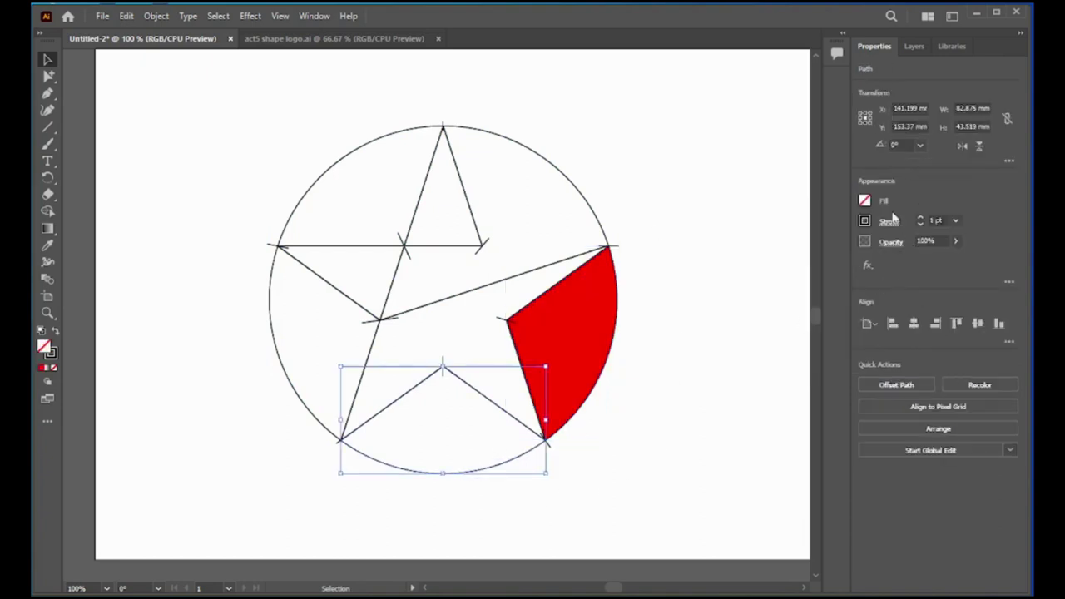
left_click(867, 201)
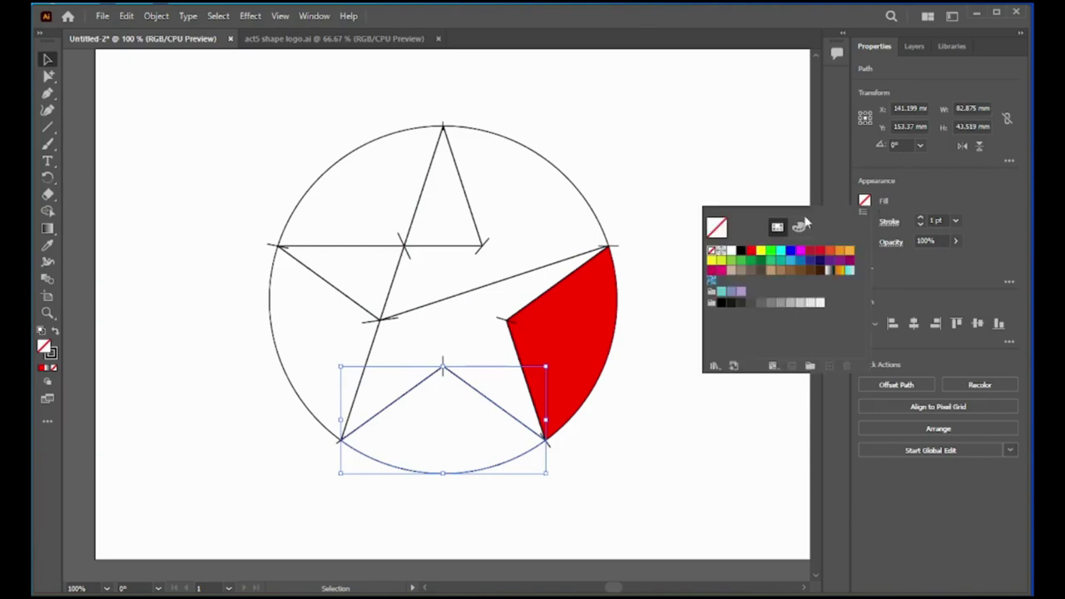
left_click(752, 250)
left_click(659, 456)
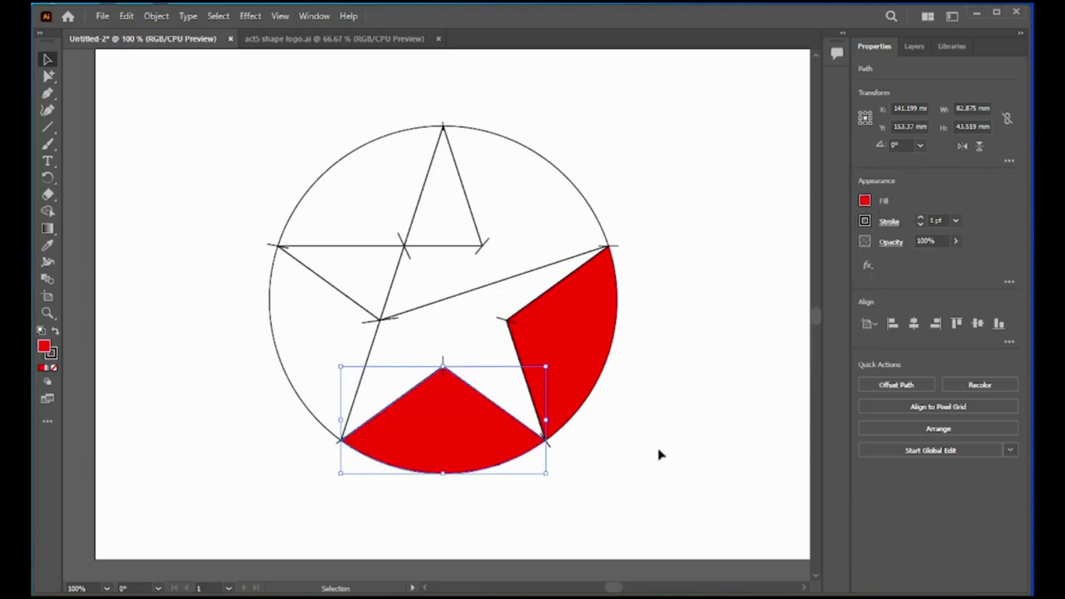
left_click_drag(609, 177, 559, 210)
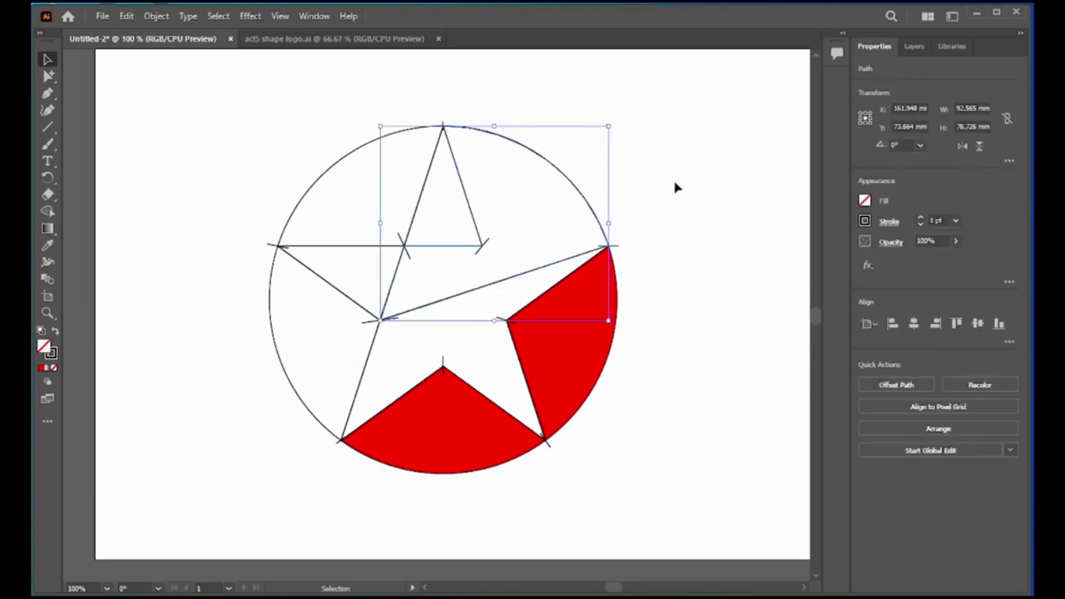
left_click(866, 201)
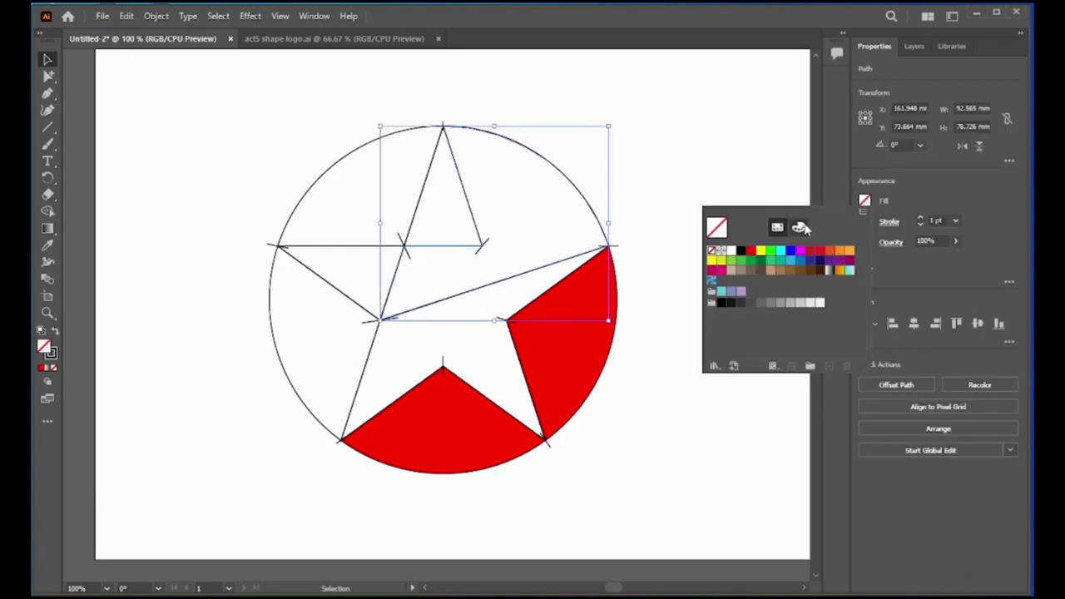
left_click(752, 251)
left_click(706, 148)
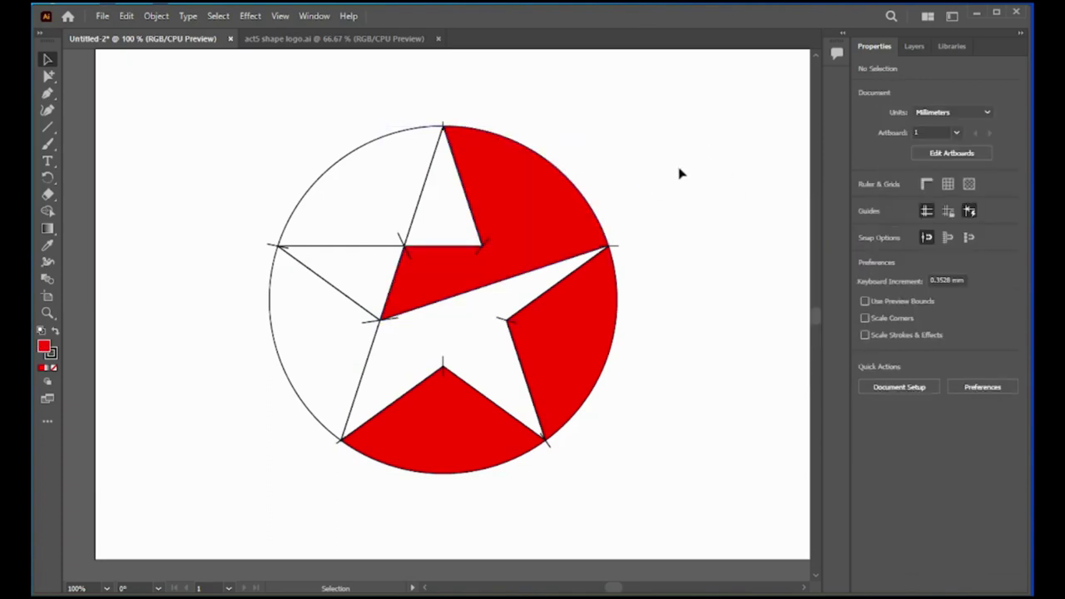
Fill the lower-left and upper-left pieces blue, then select the whole logo
left_click(268, 354)
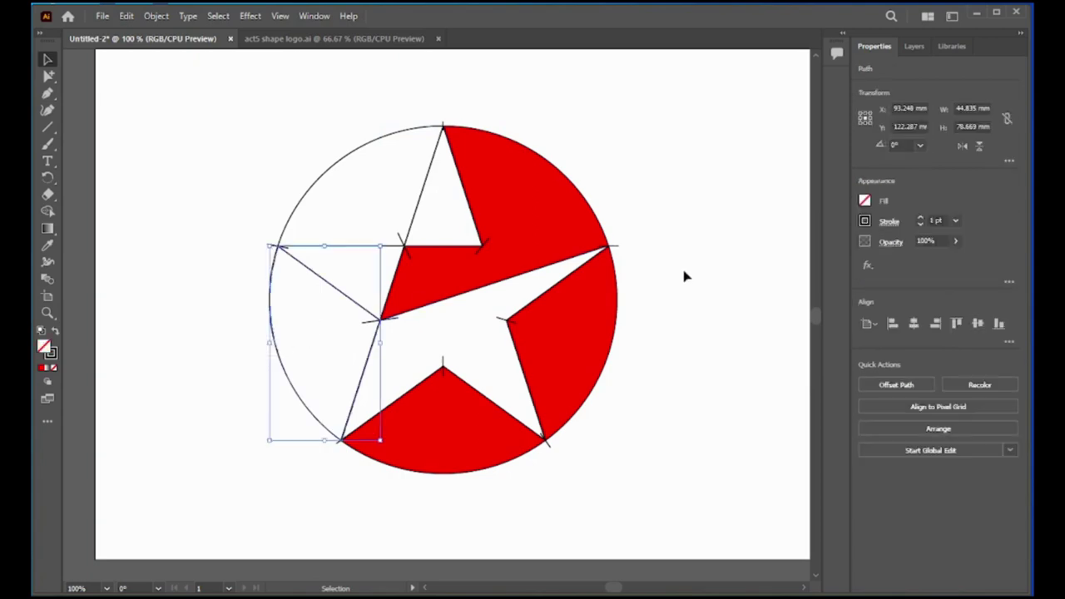
left_click(866, 201)
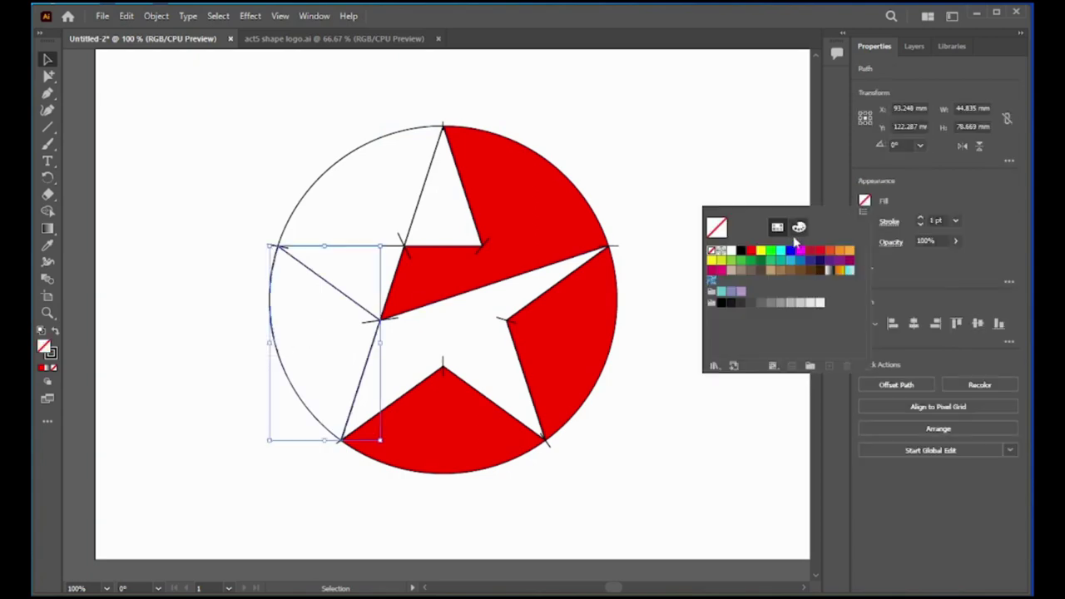
left_click(796, 264)
left_click(607, 160)
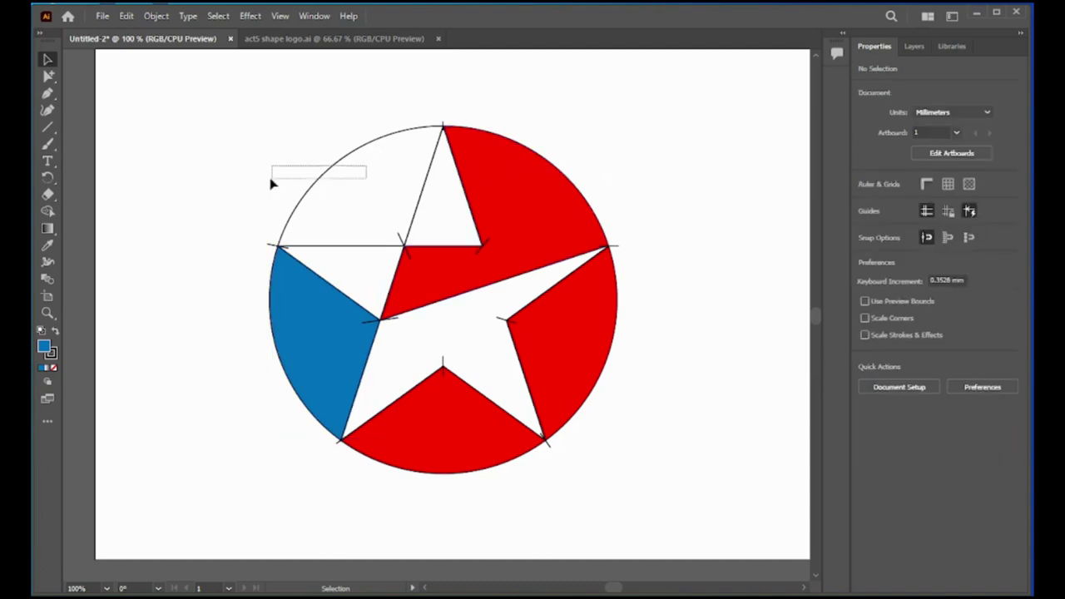
left_click(277, 178)
left_click(865, 202)
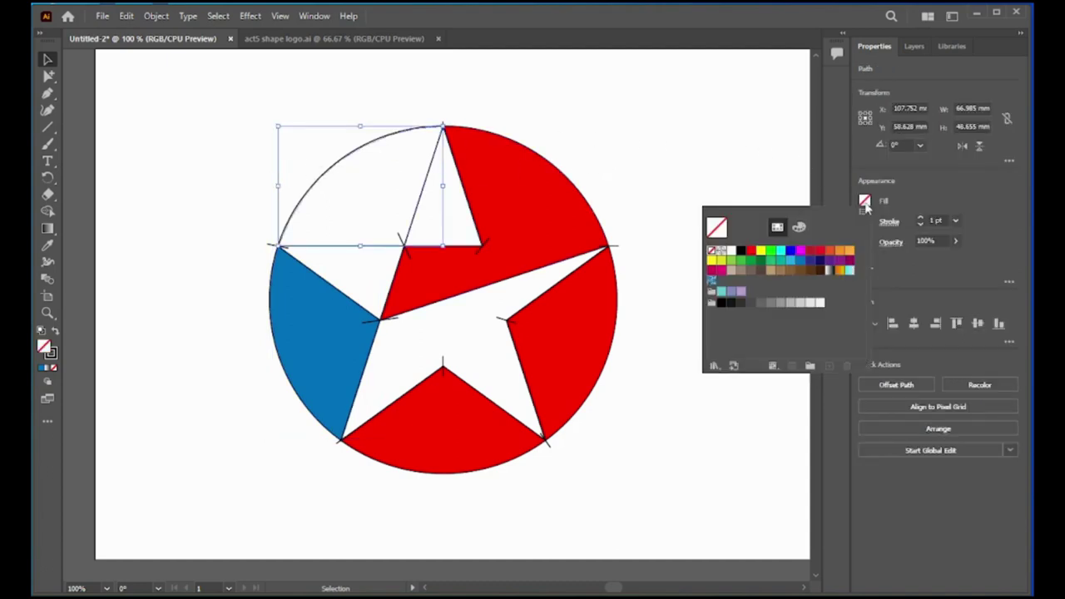
left_click(802, 262)
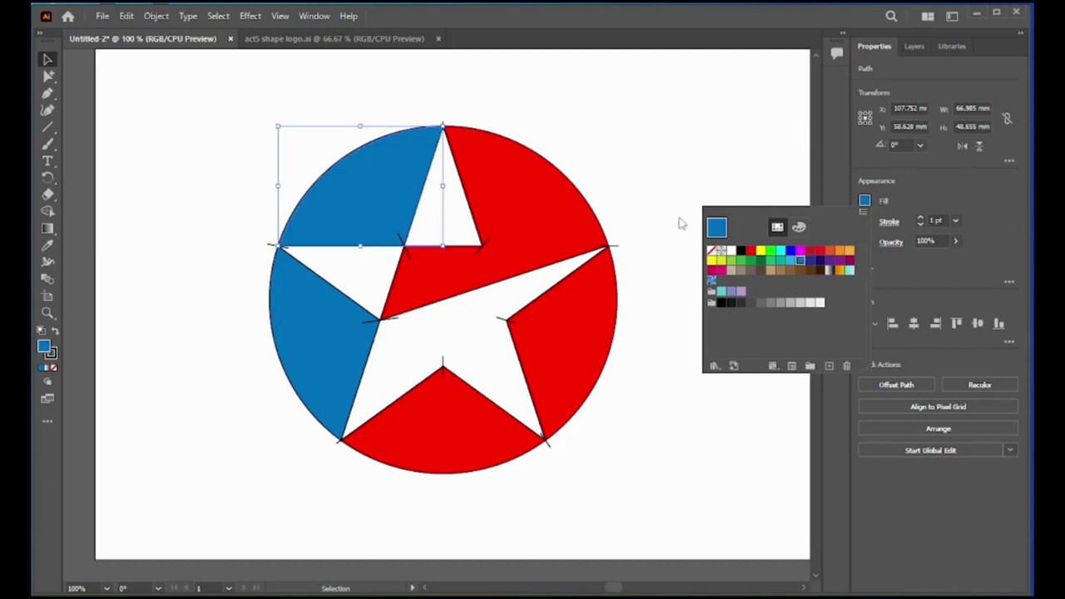
left_click(631, 179)
left_click(664, 169)
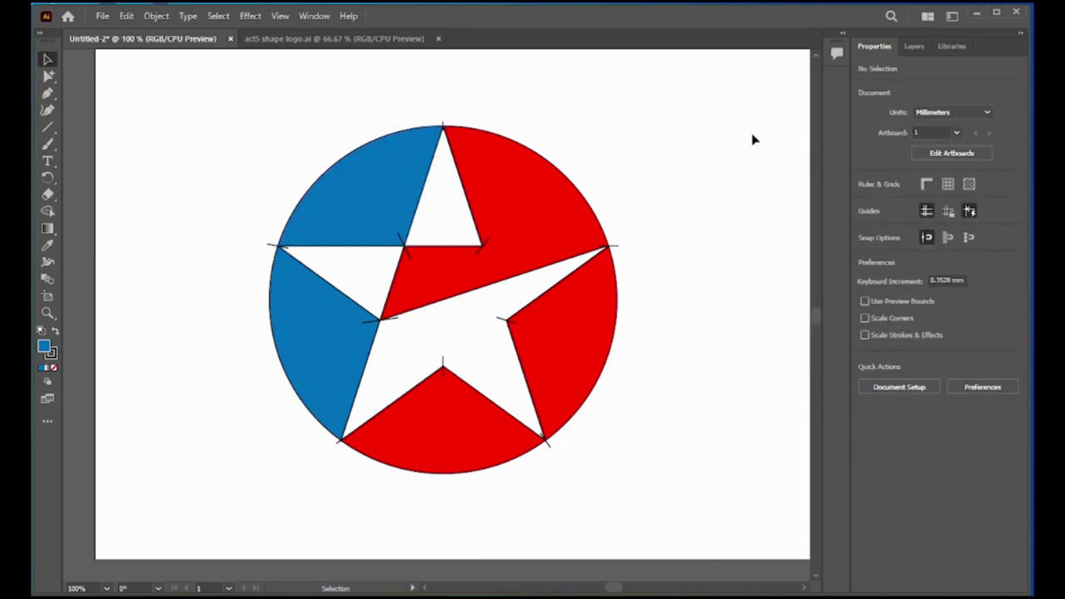
left_click_drag(695, 104, 234, 504)
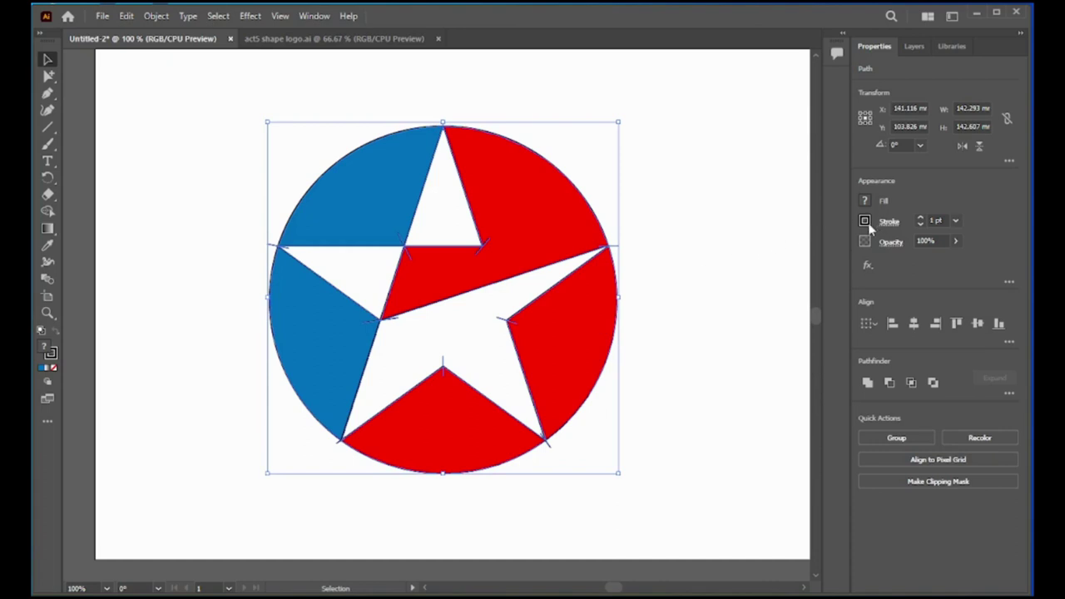
Set the stroke of every logo piece to None in the Appearance panel, then deselect
left_click(866, 222)
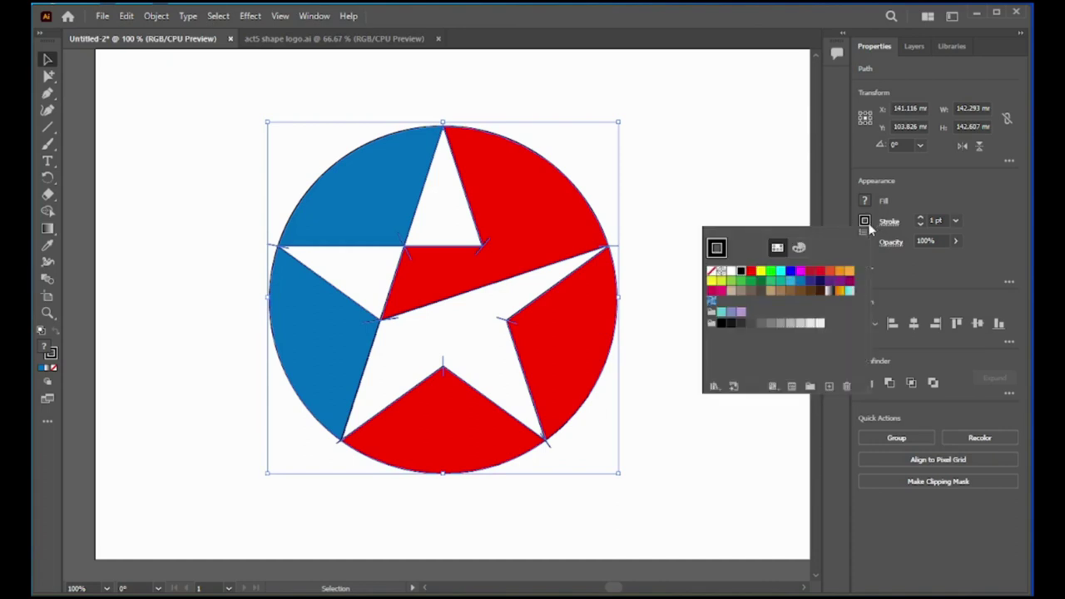
left_click(713, 272)
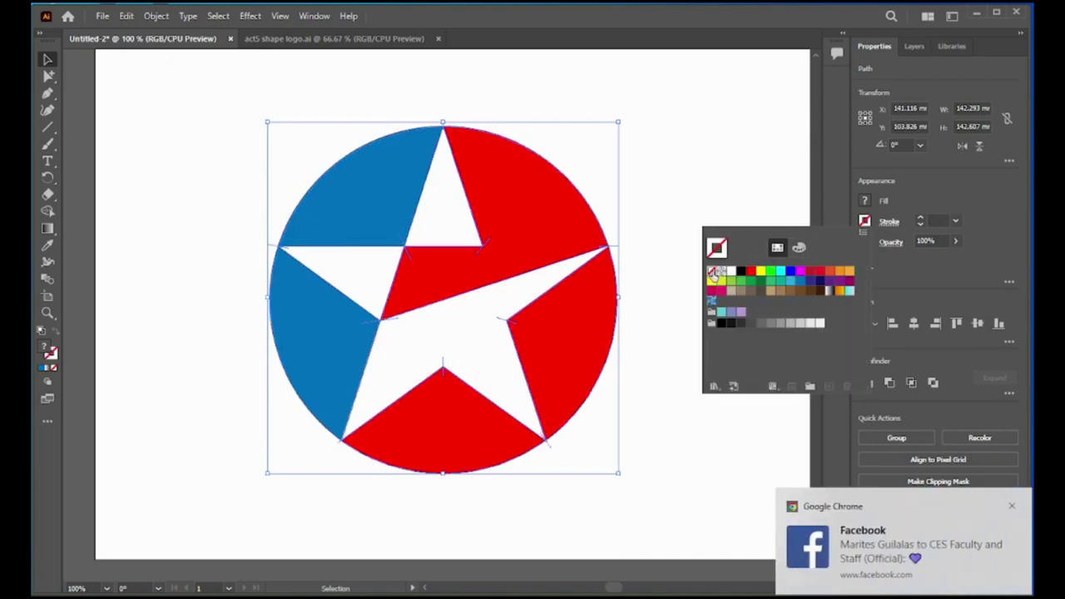
left_click(690, 331)
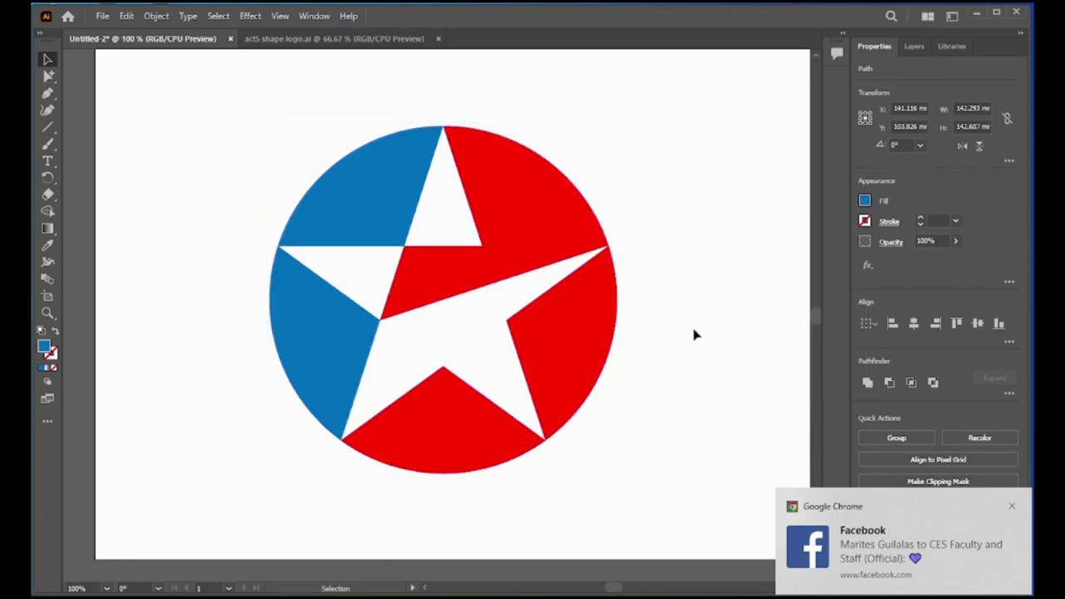